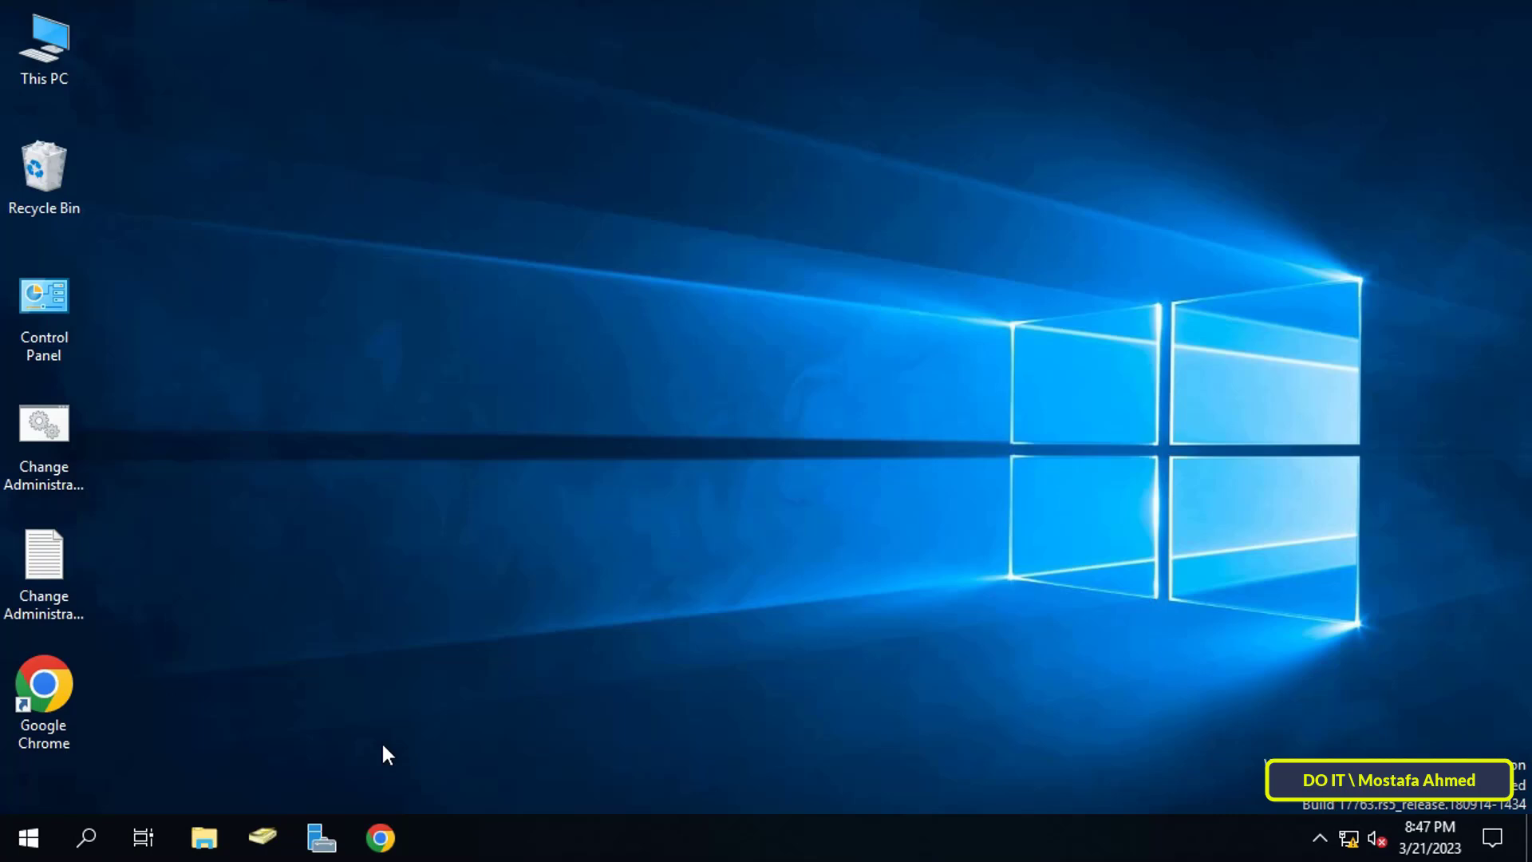
Step: Start a role-based Add Roles and Features installation targeting DOIT-Server
left_click(322, 839)
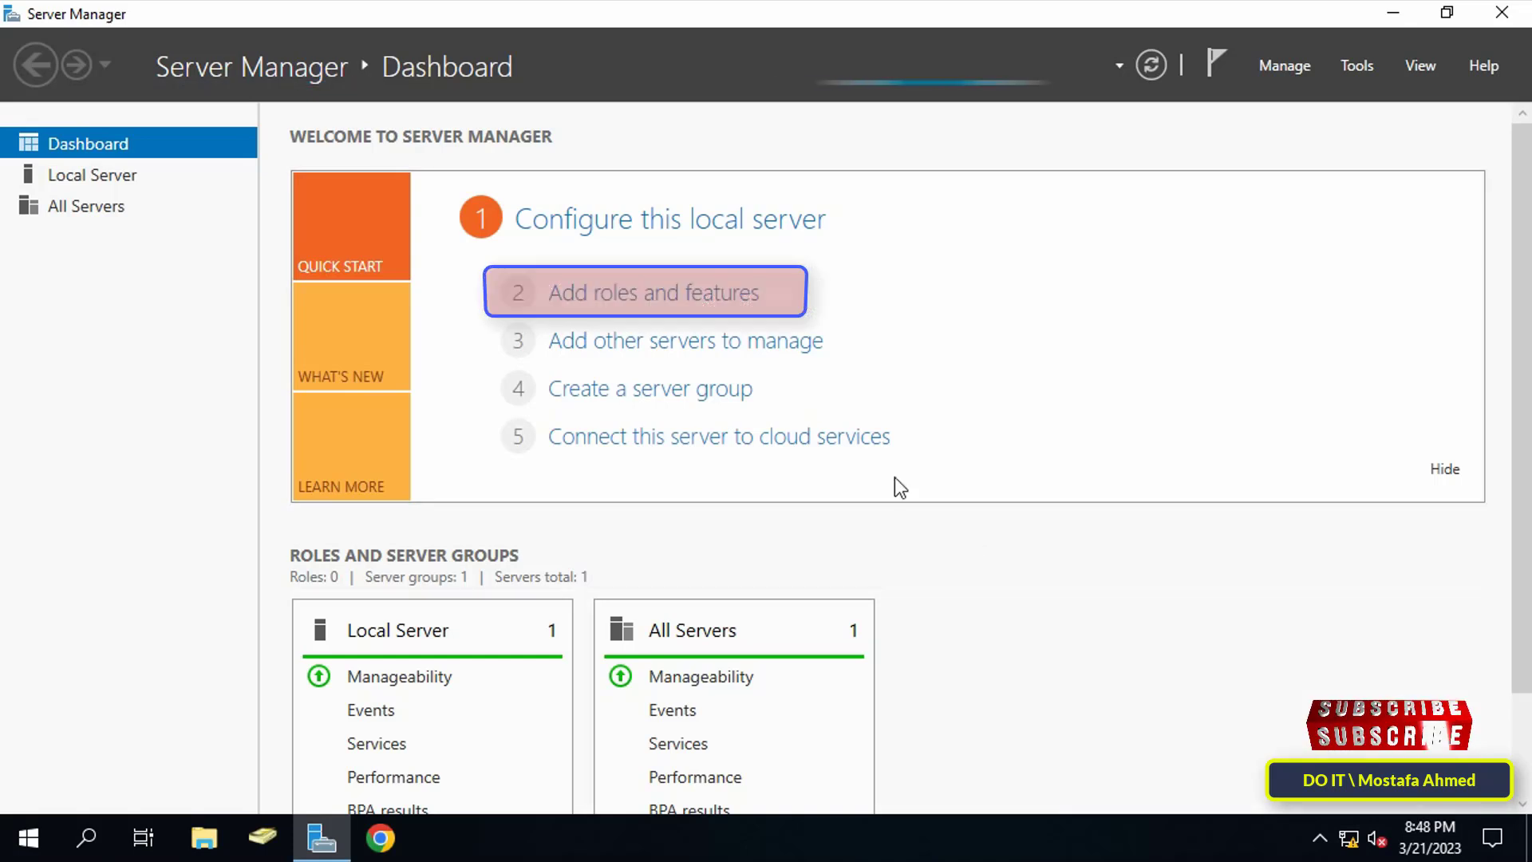
left_click(642, 305)
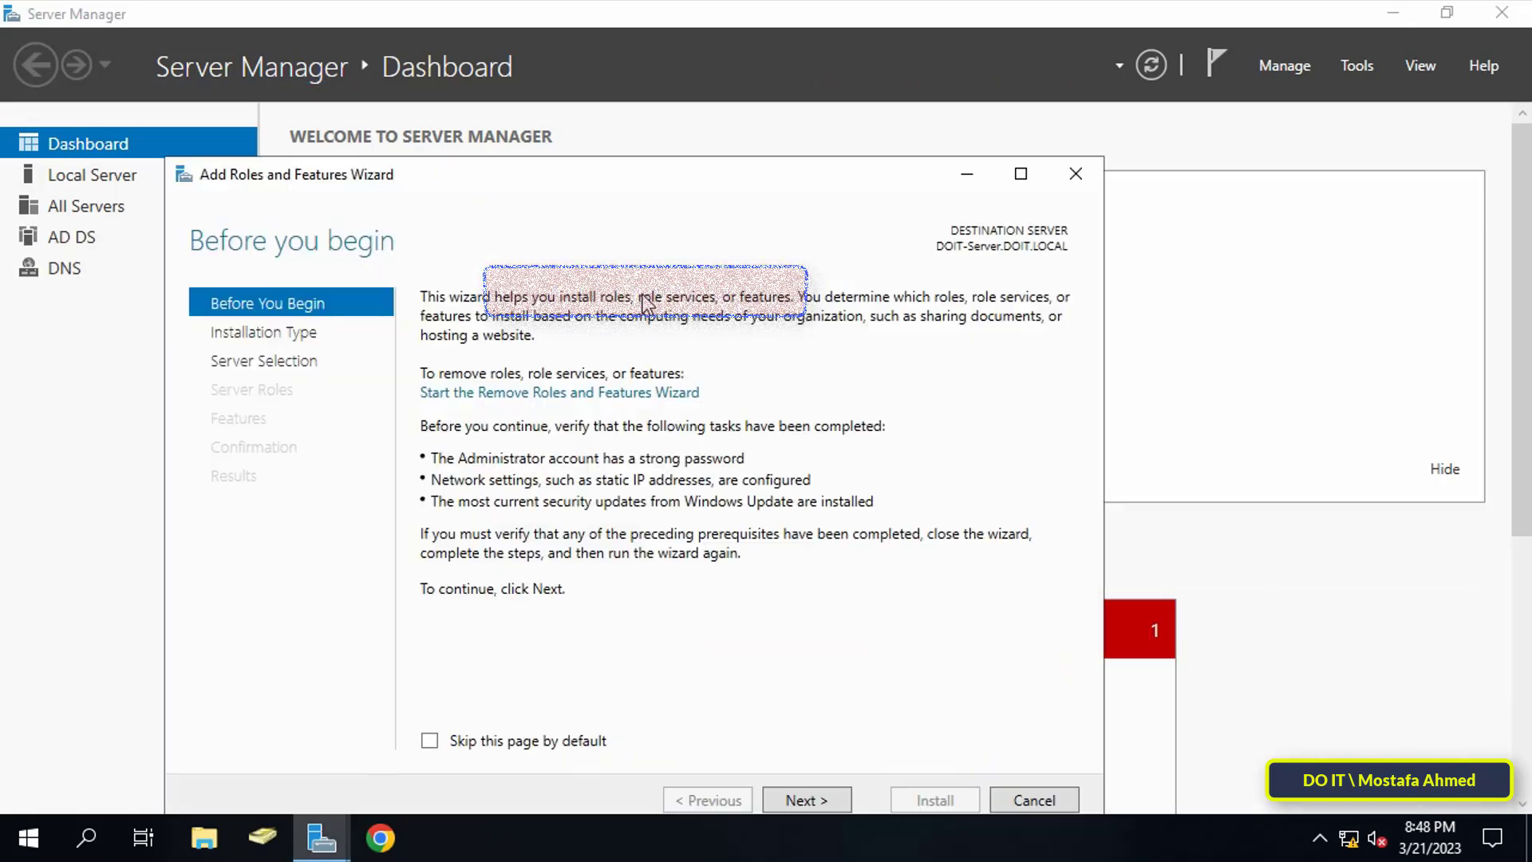
left_click_drag(727, 176, 783, 106)
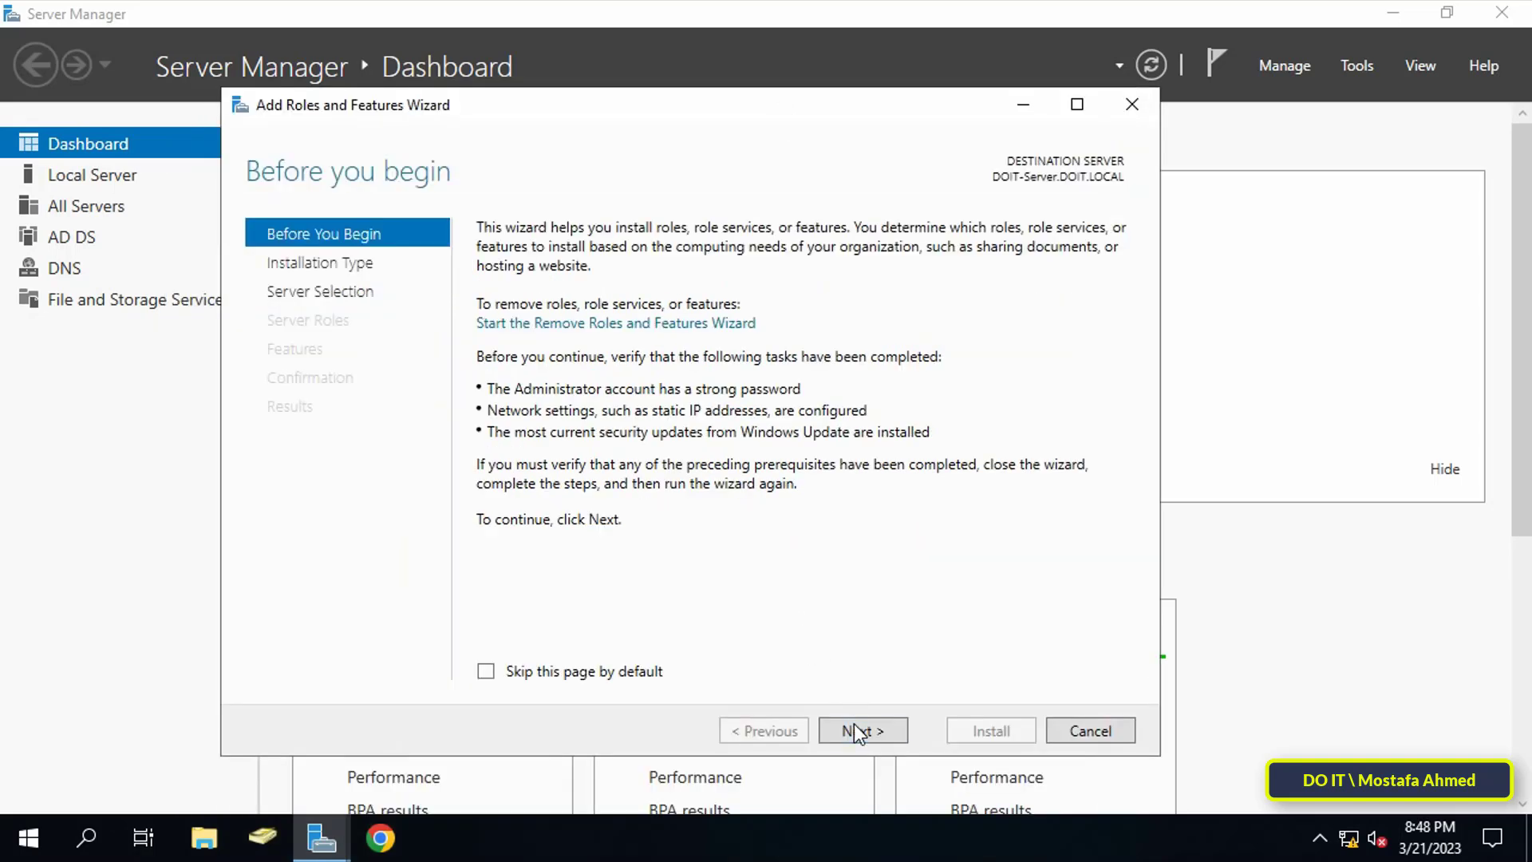
left_click(852, 726)
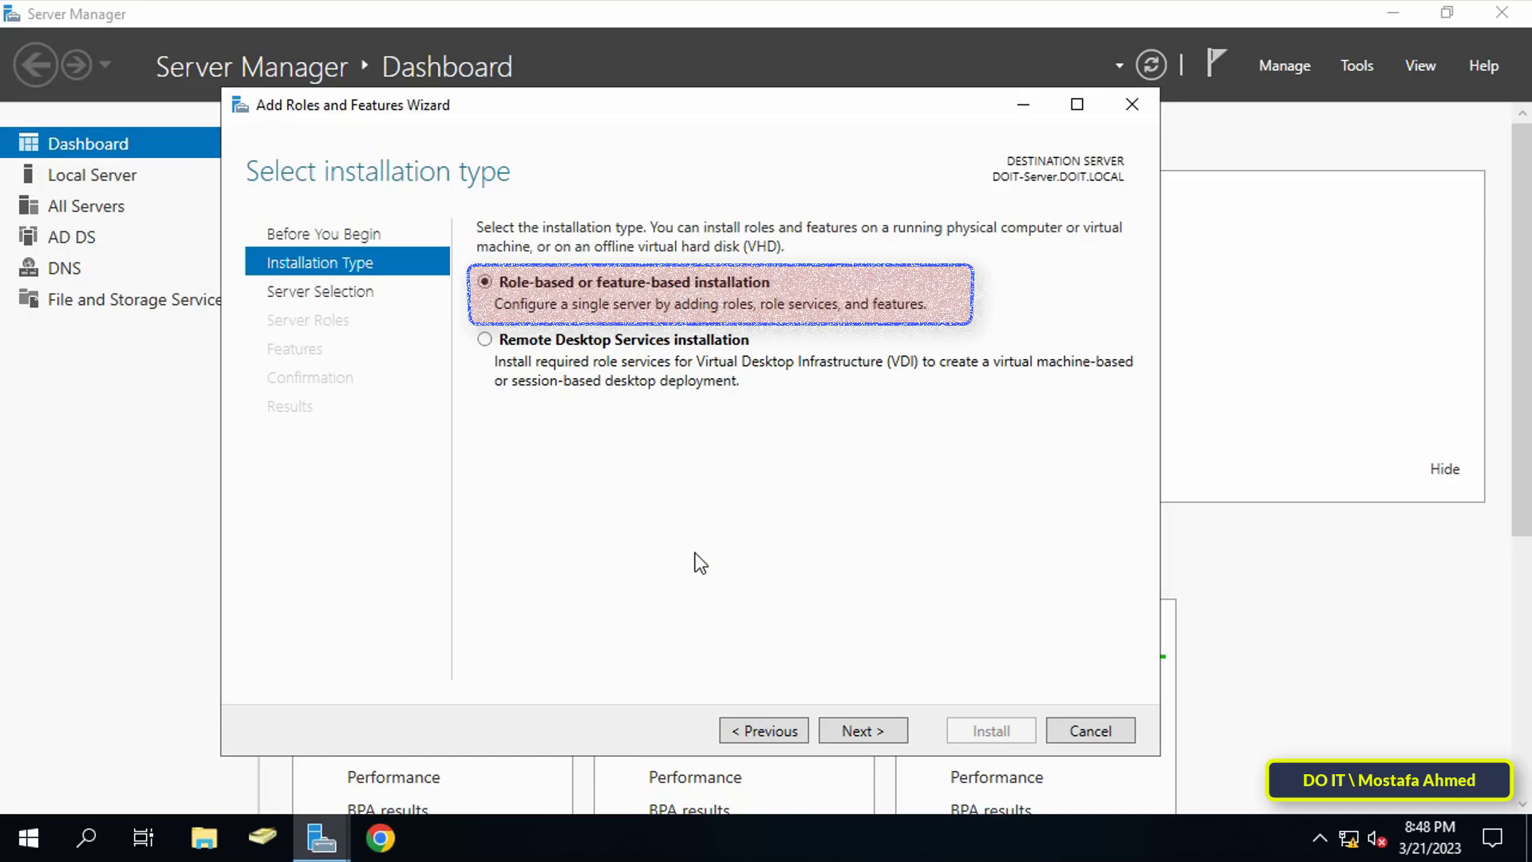
left_click(848, 726)
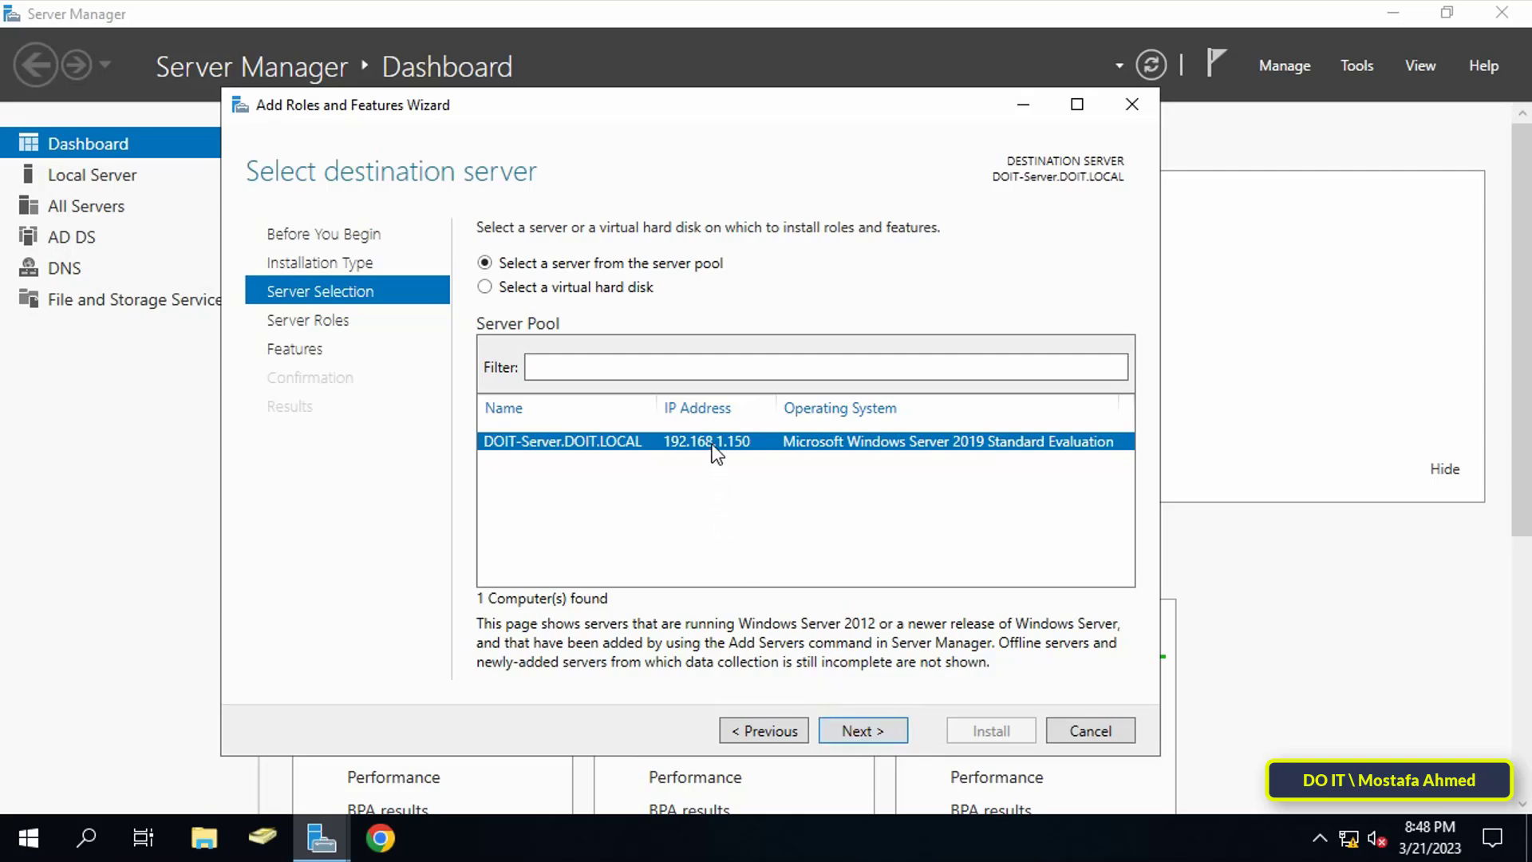
left_click(860, 726)
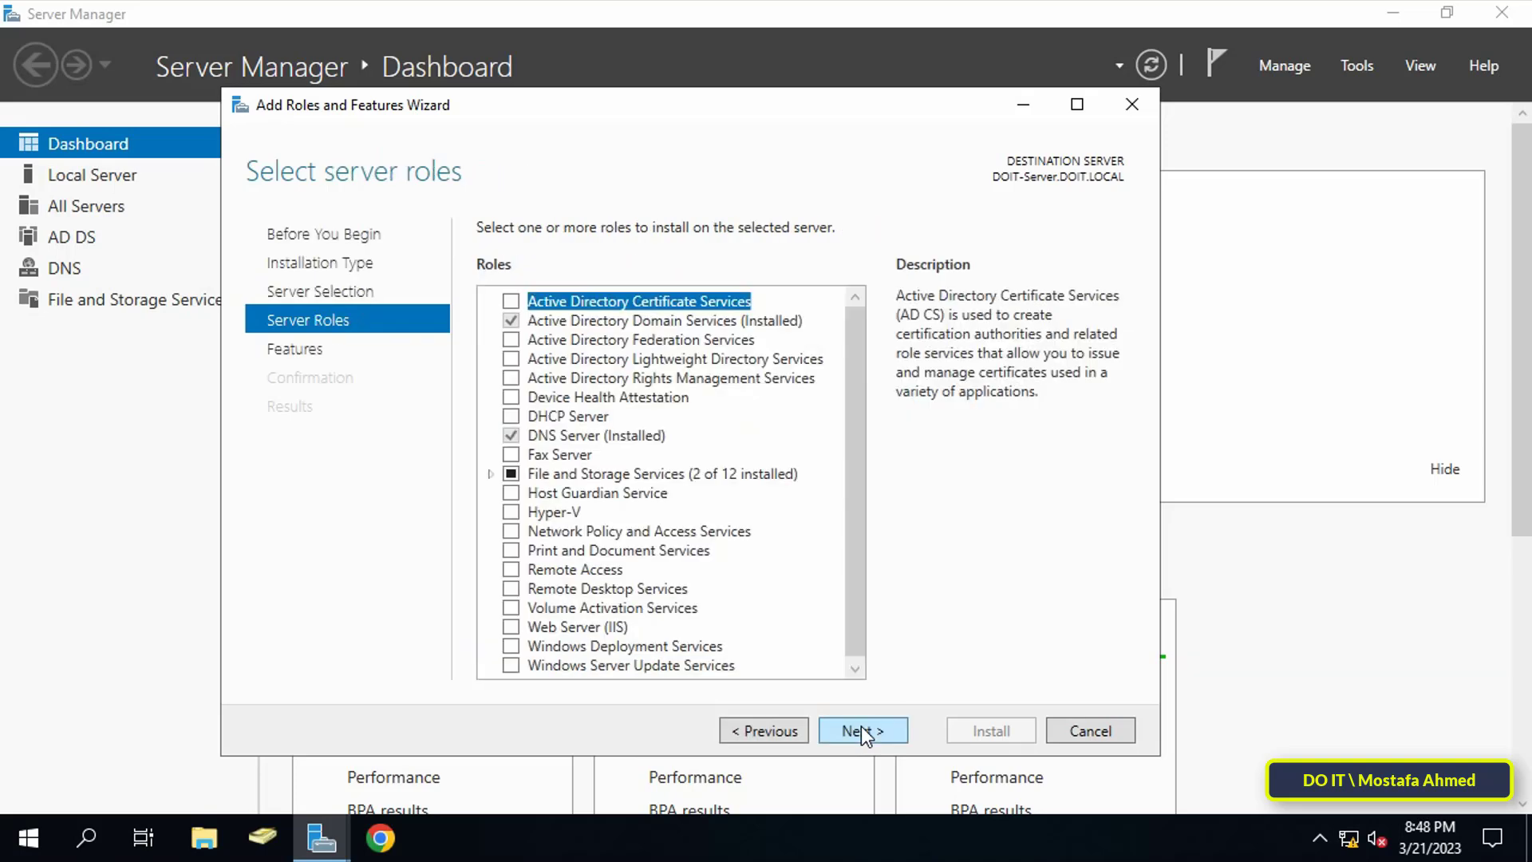
scroll(856, 557, "down", 1)
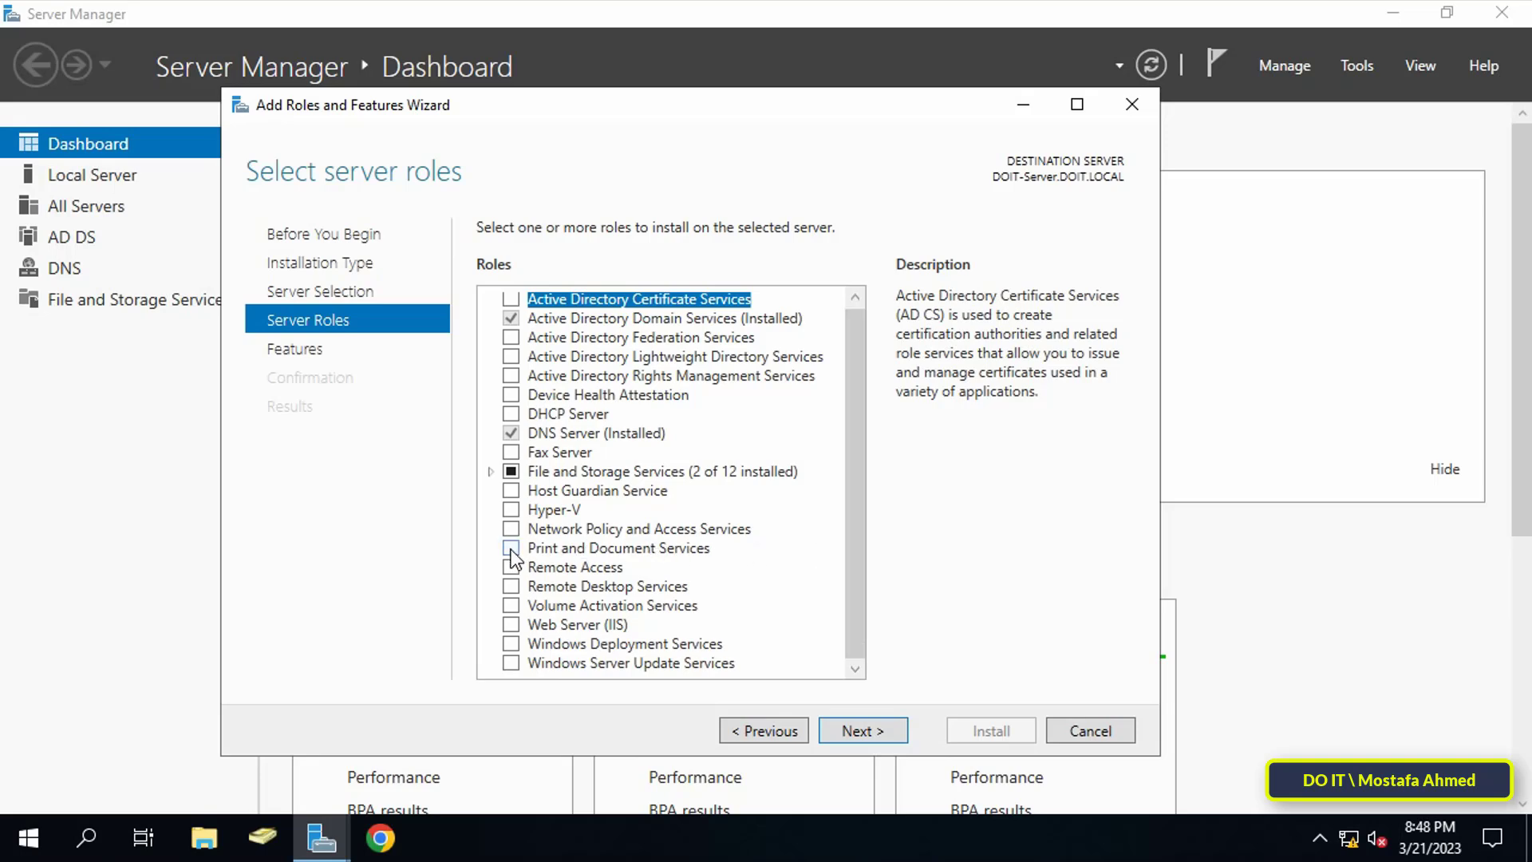
Step: Install Print and Document Services with its management tools and the Print Server role service
left_click(512, 550)
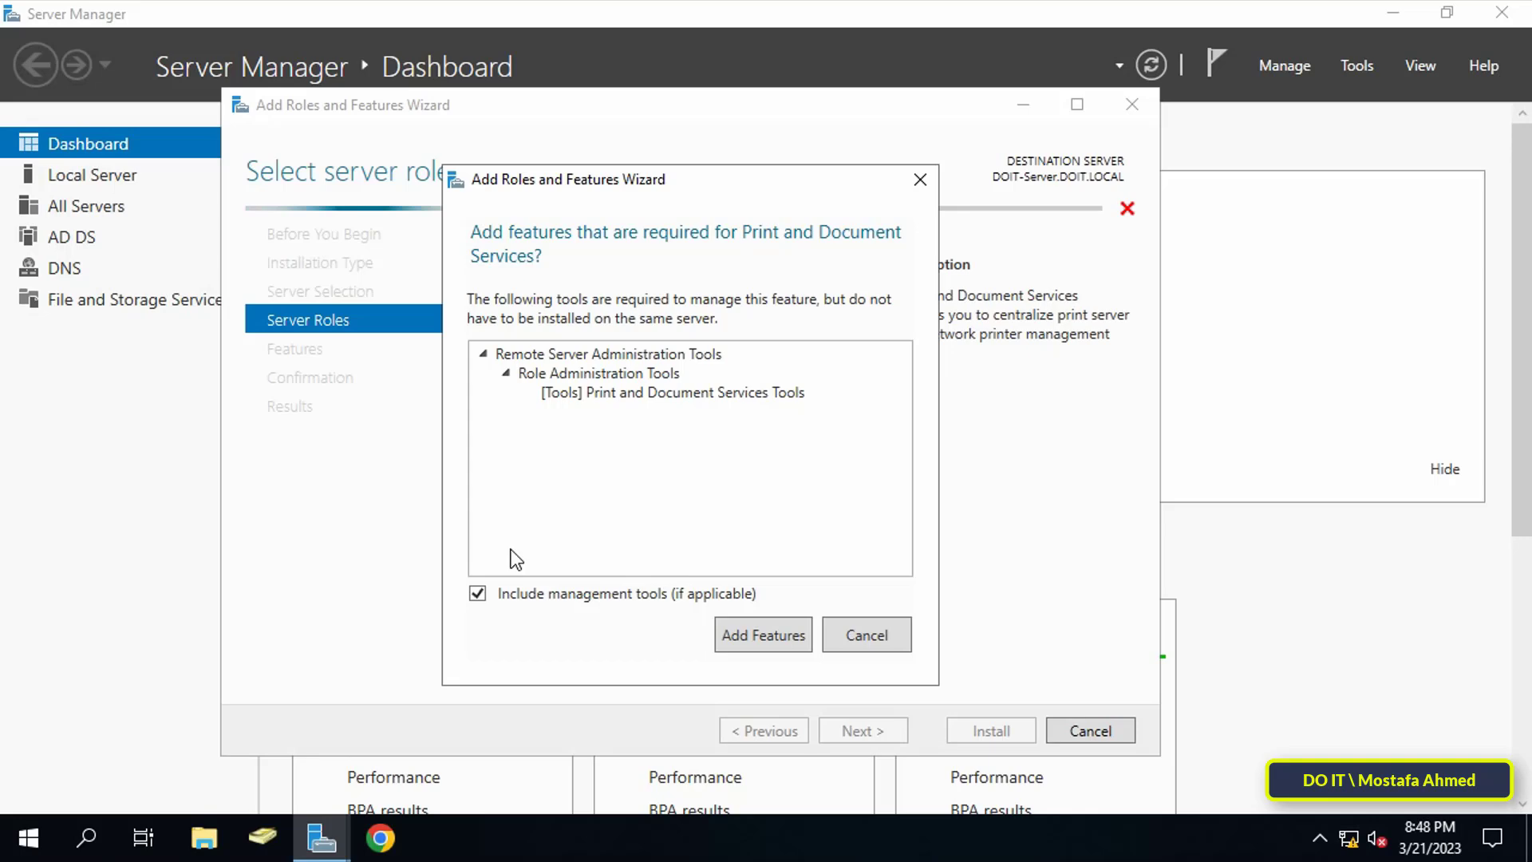
left_click(753, 645)
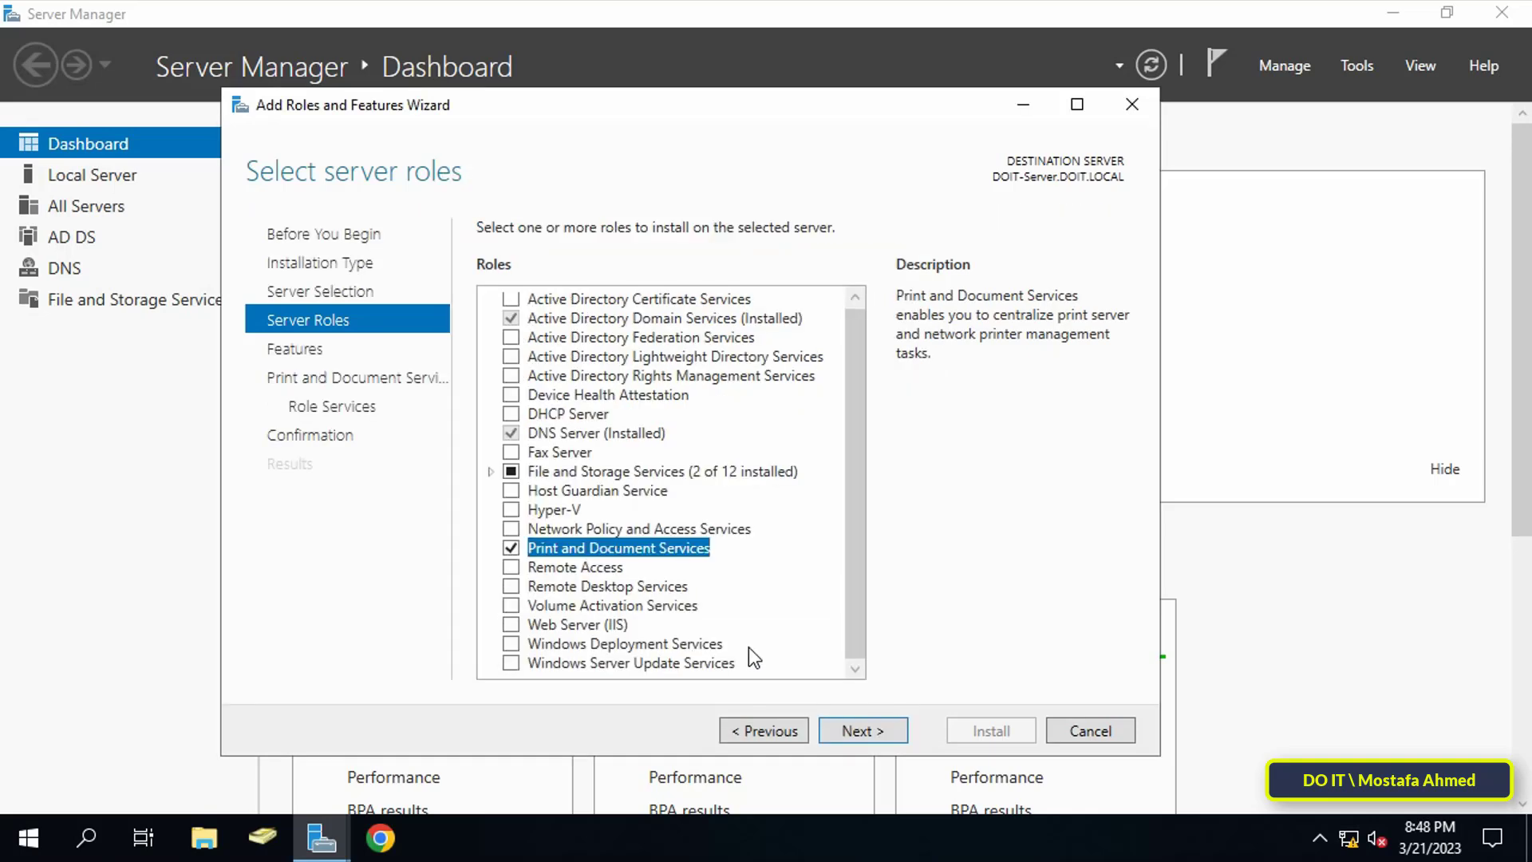
left_click(883, 727)
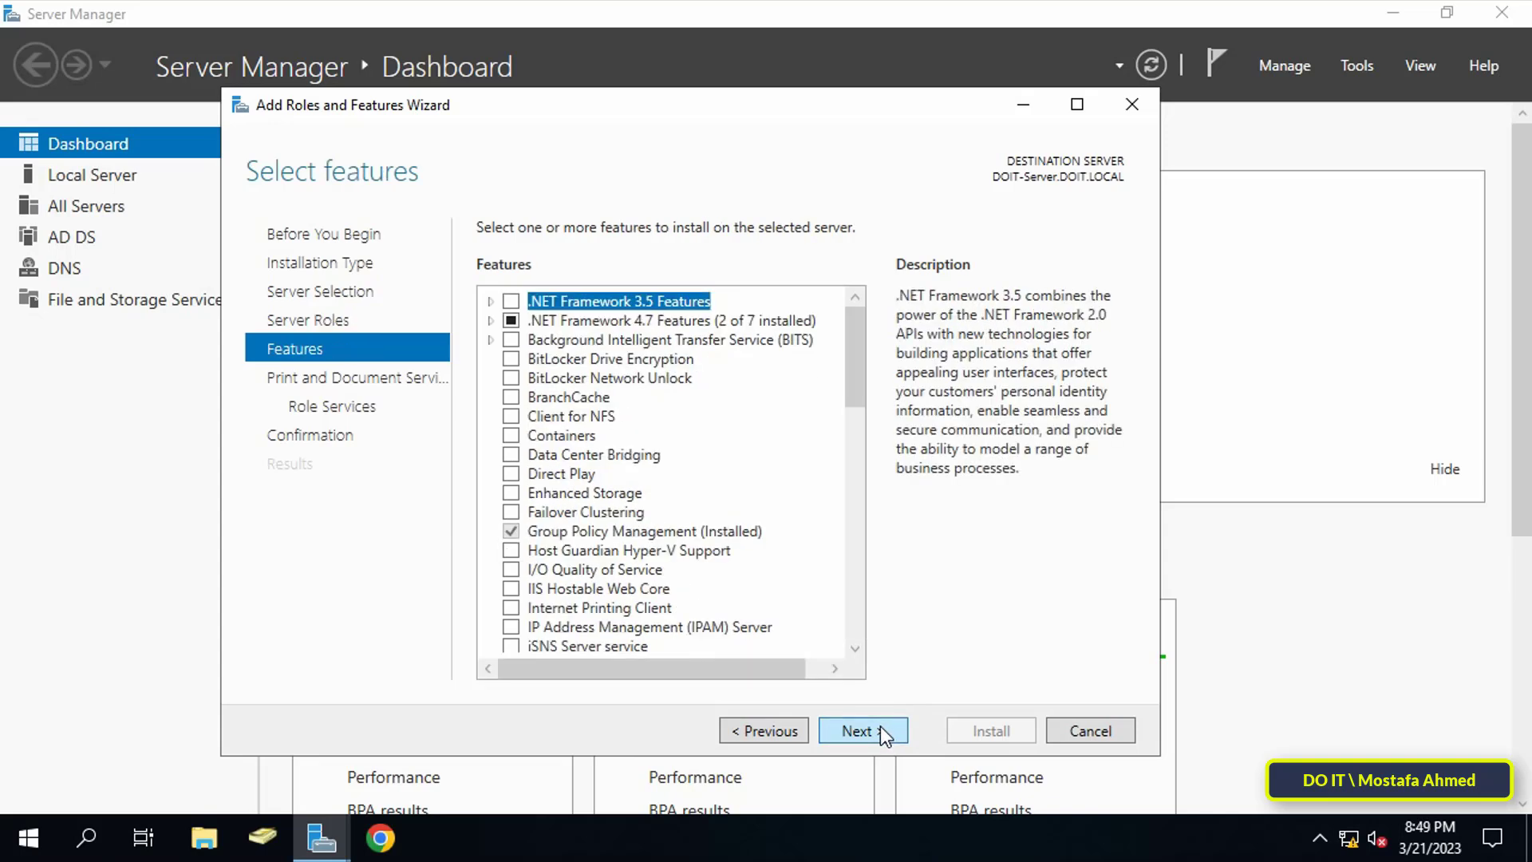
left_click(879, 727)
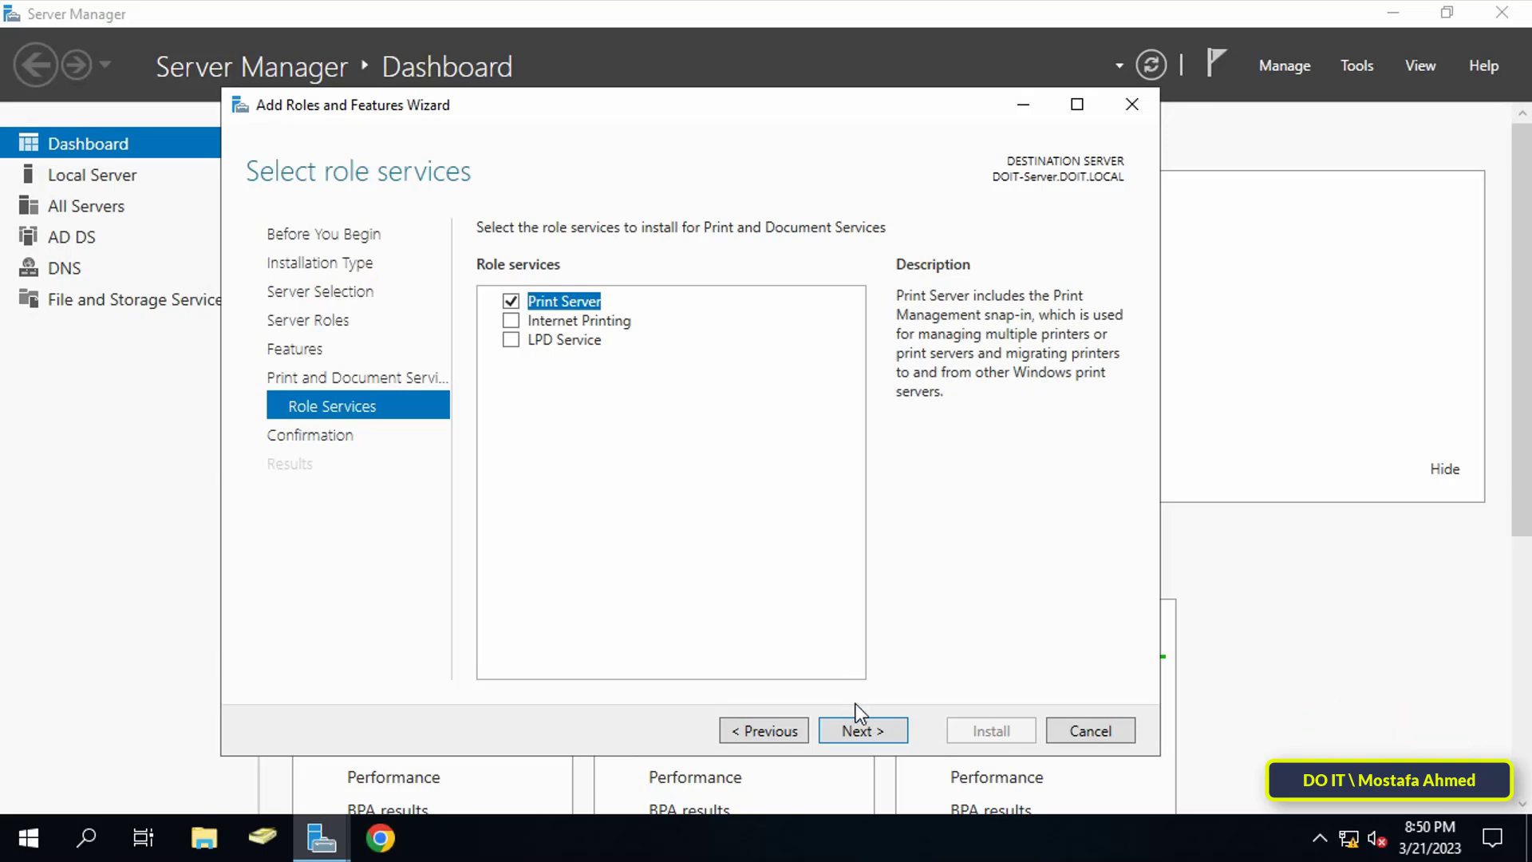
left_click(857, 731)
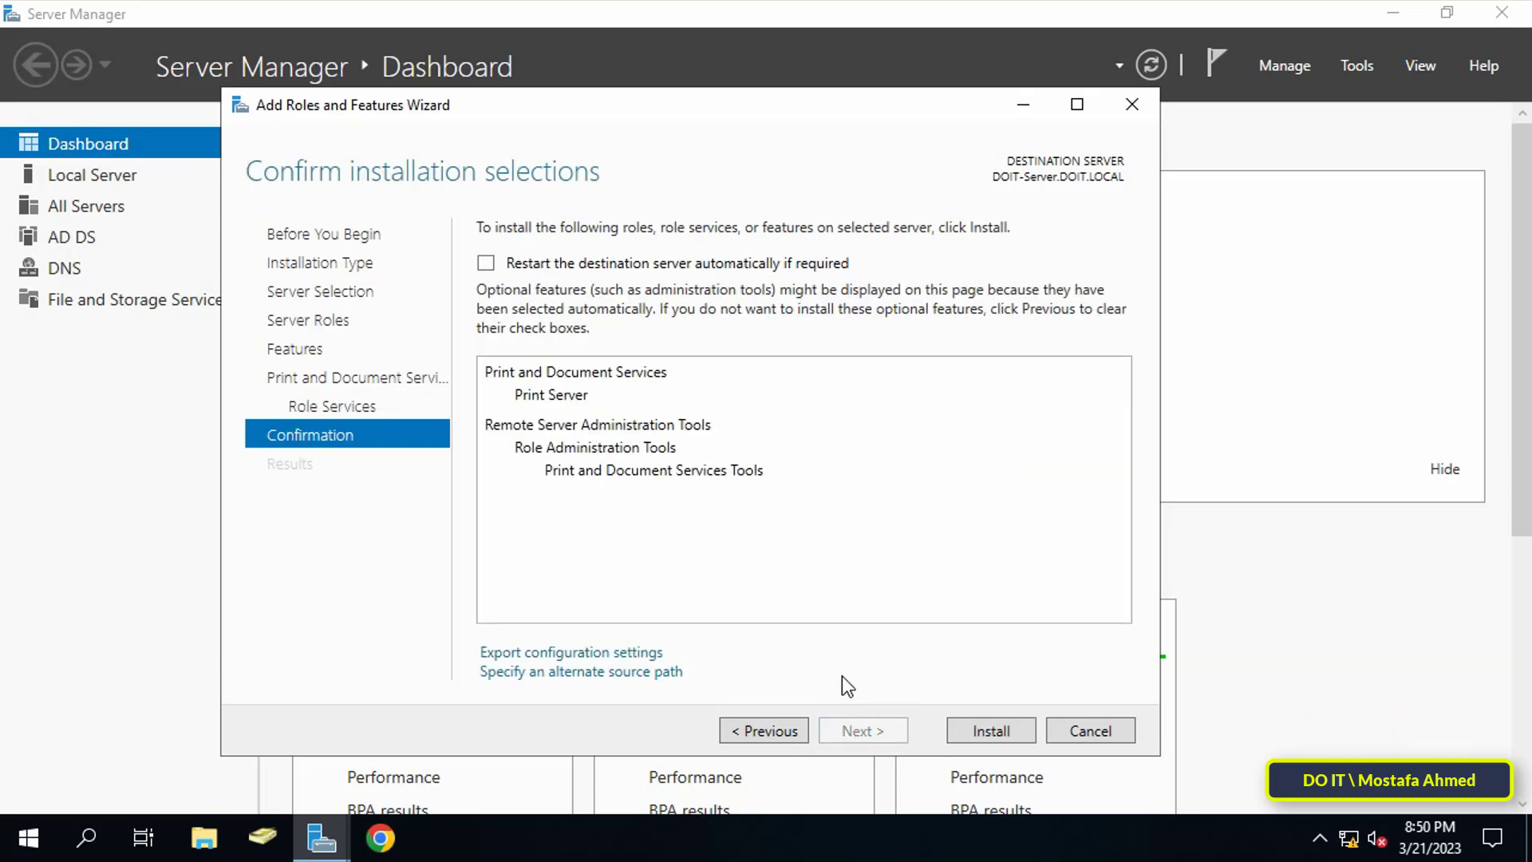
left_click(970, 734)
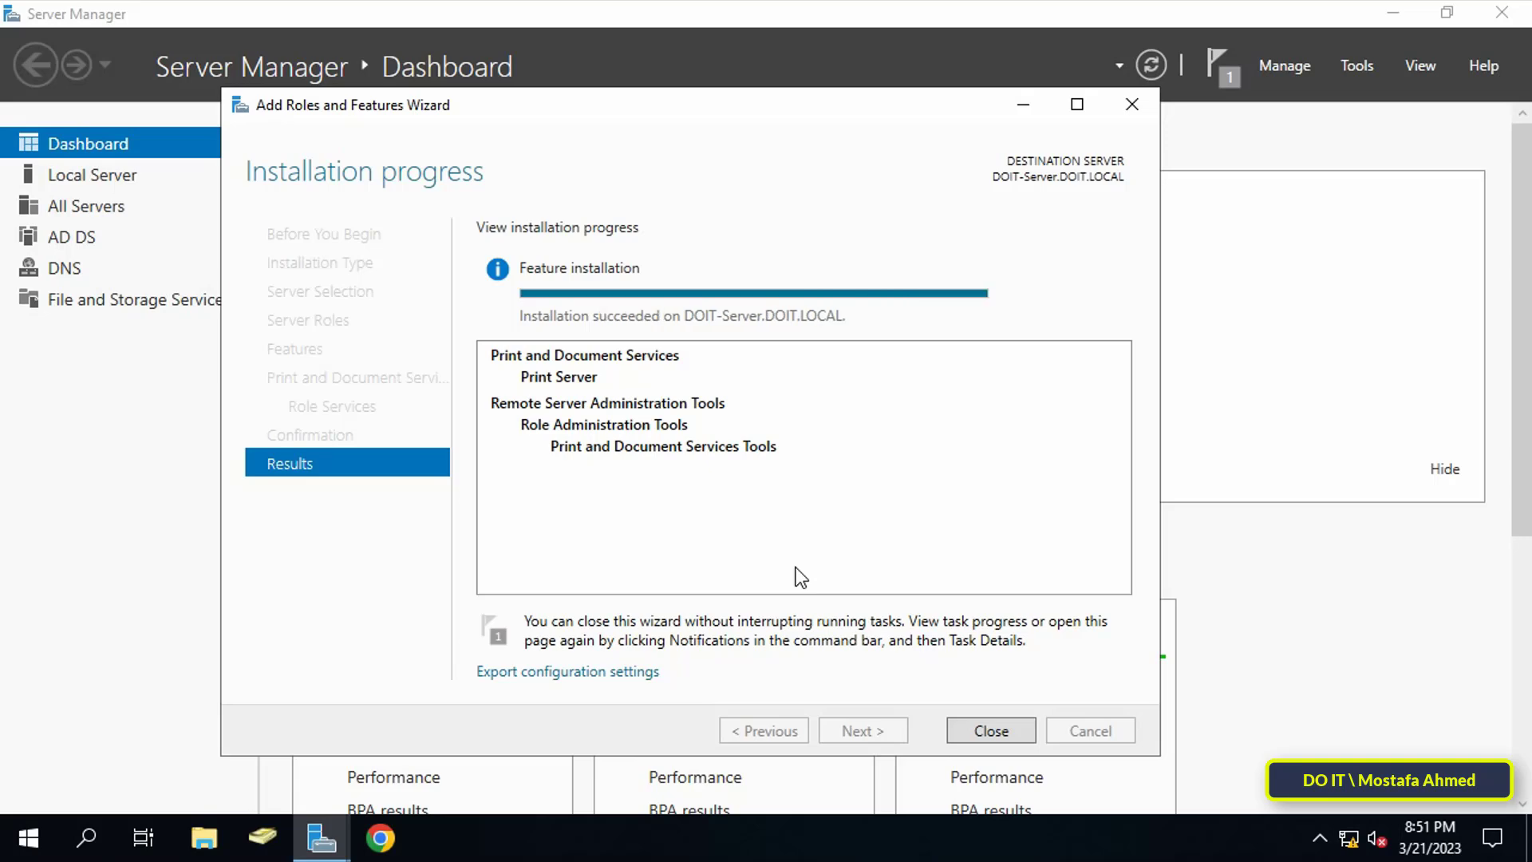
Step: Close the finished installation wizard and restart the server
left_click(990, 730)
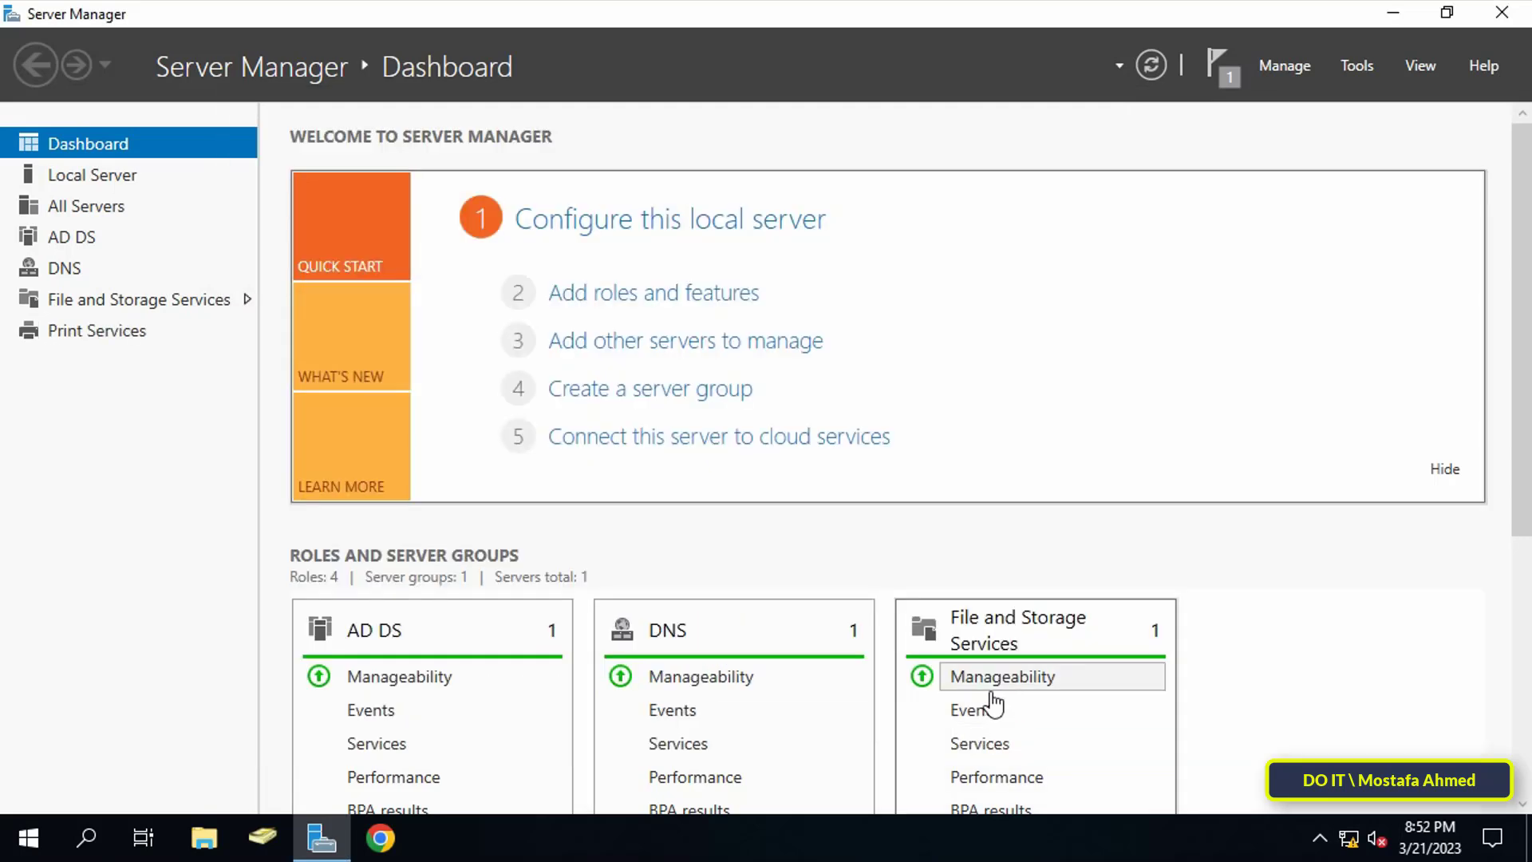
left_click(31, 846)
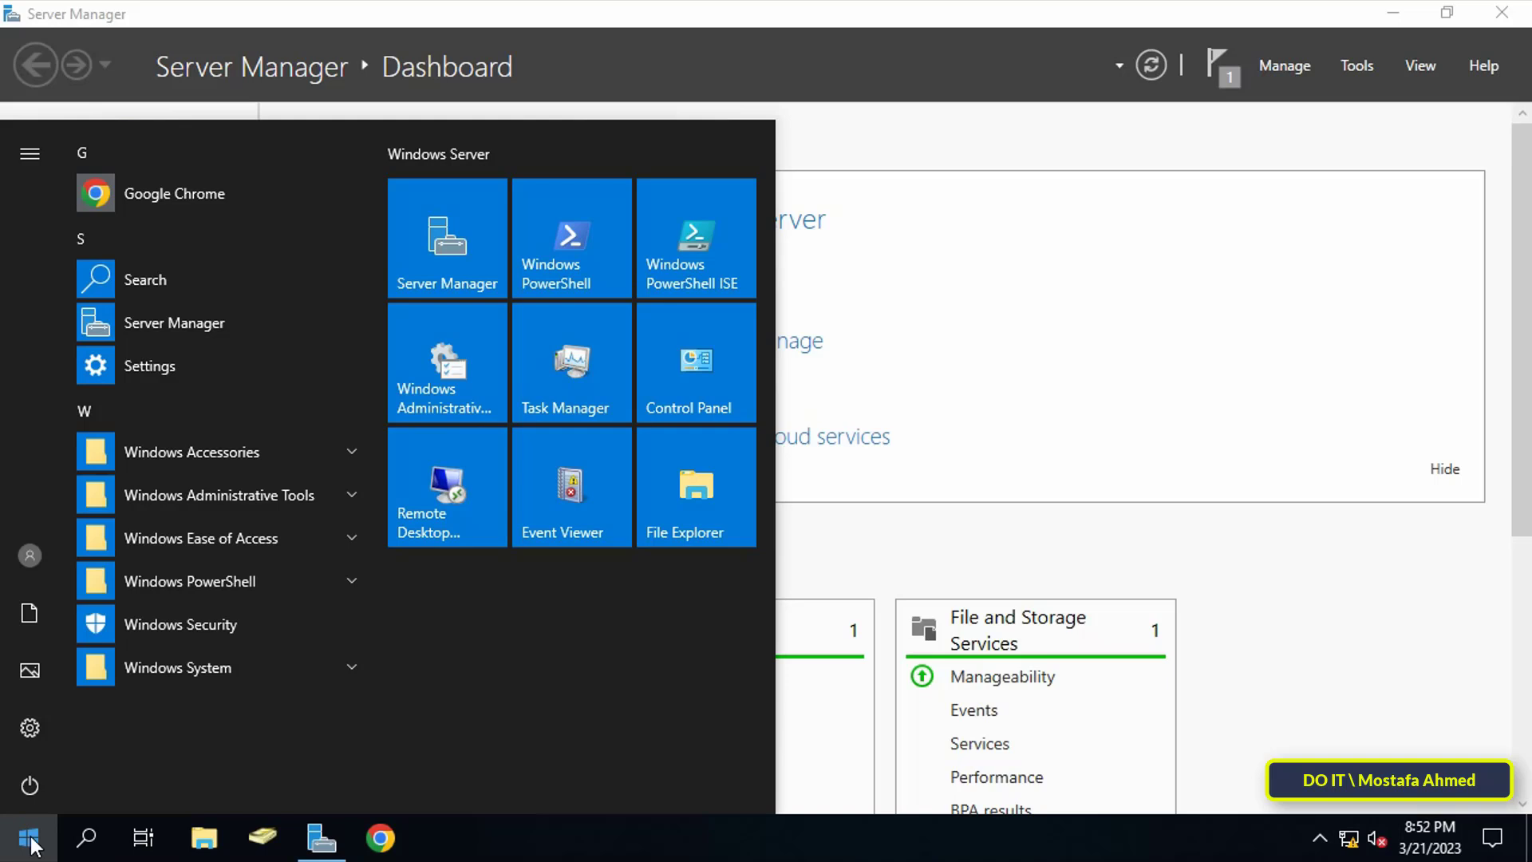
left_click(32, 782)
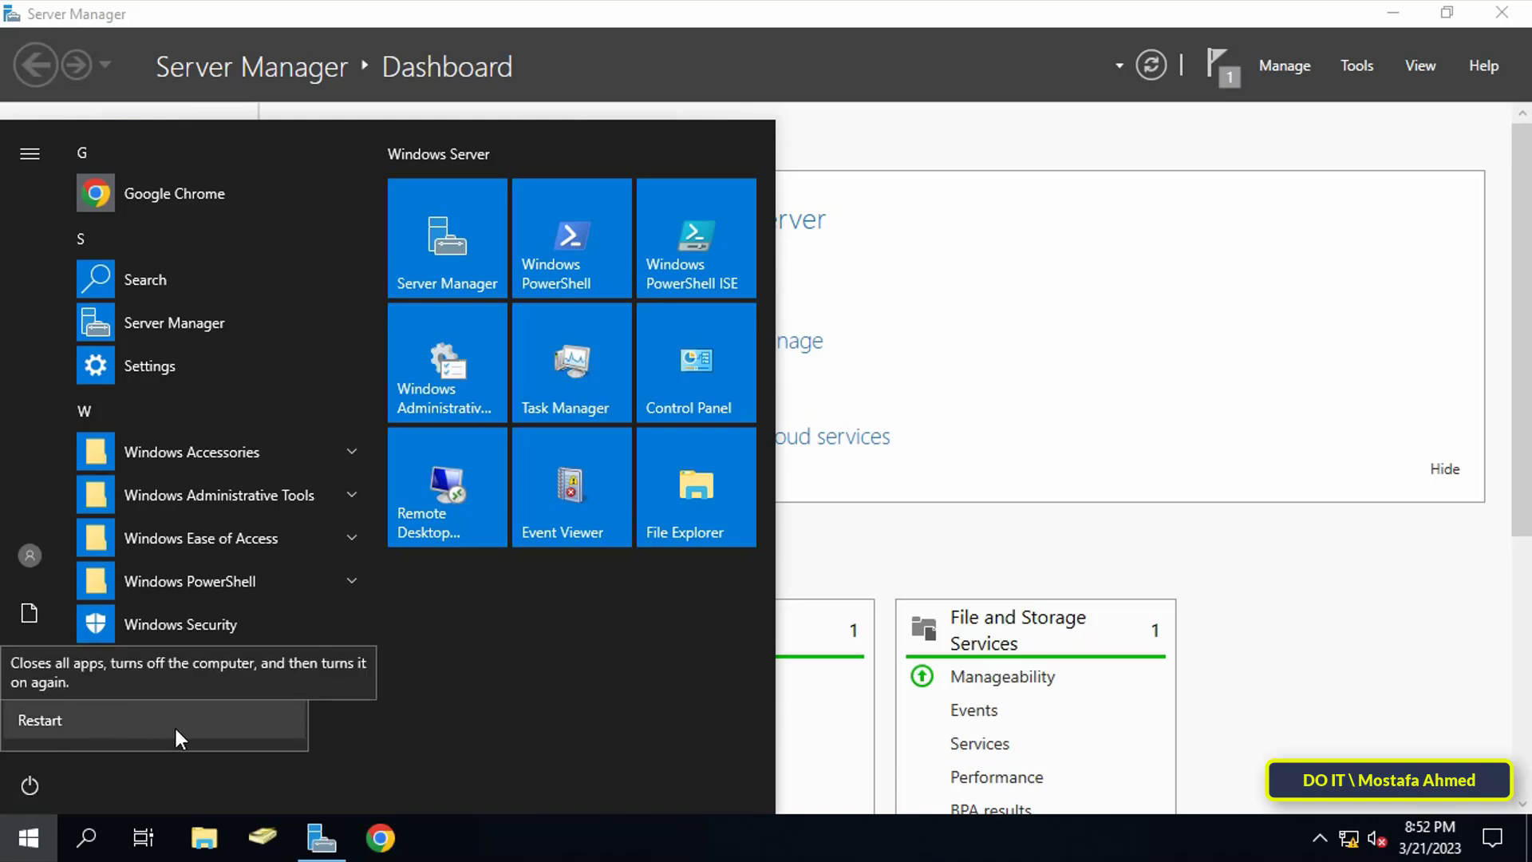
left_click(173, 723)
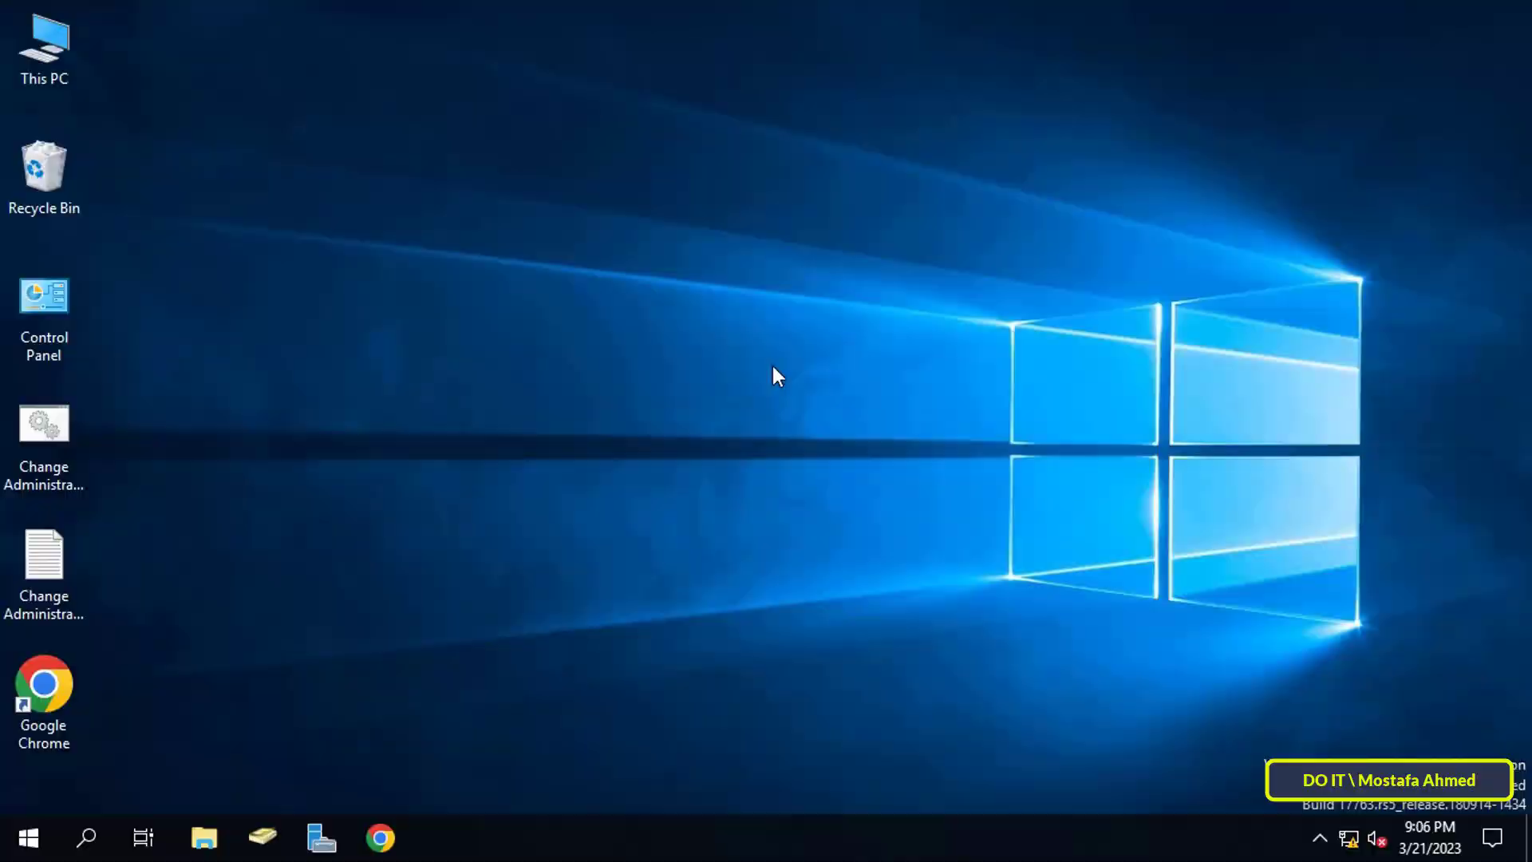
Step: Open Group Policy Management from Server Manager's Tools menu
left_click(321, 838)
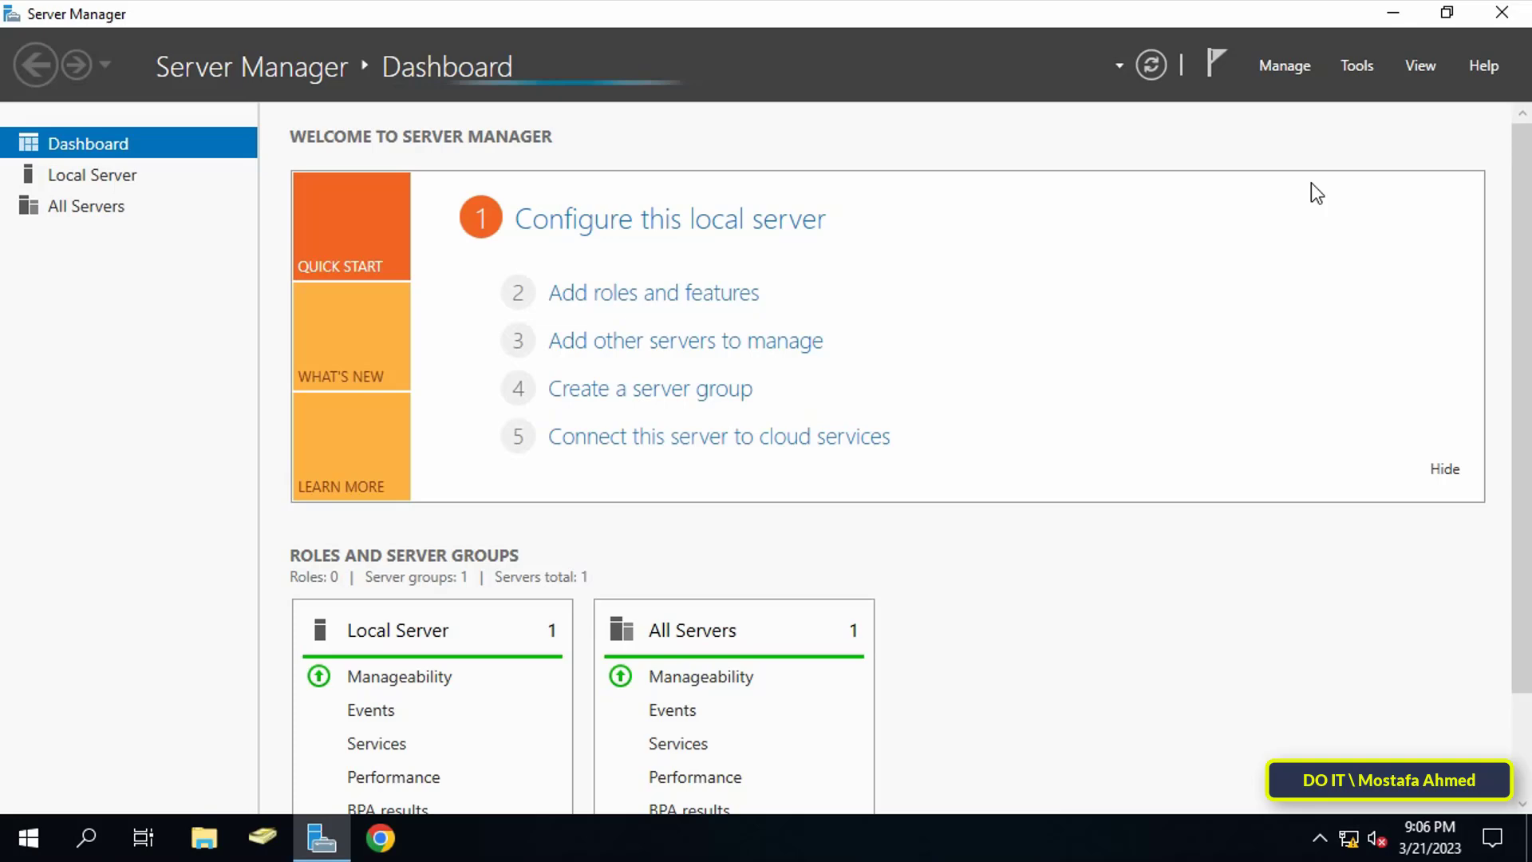
left_click(1366, 67)
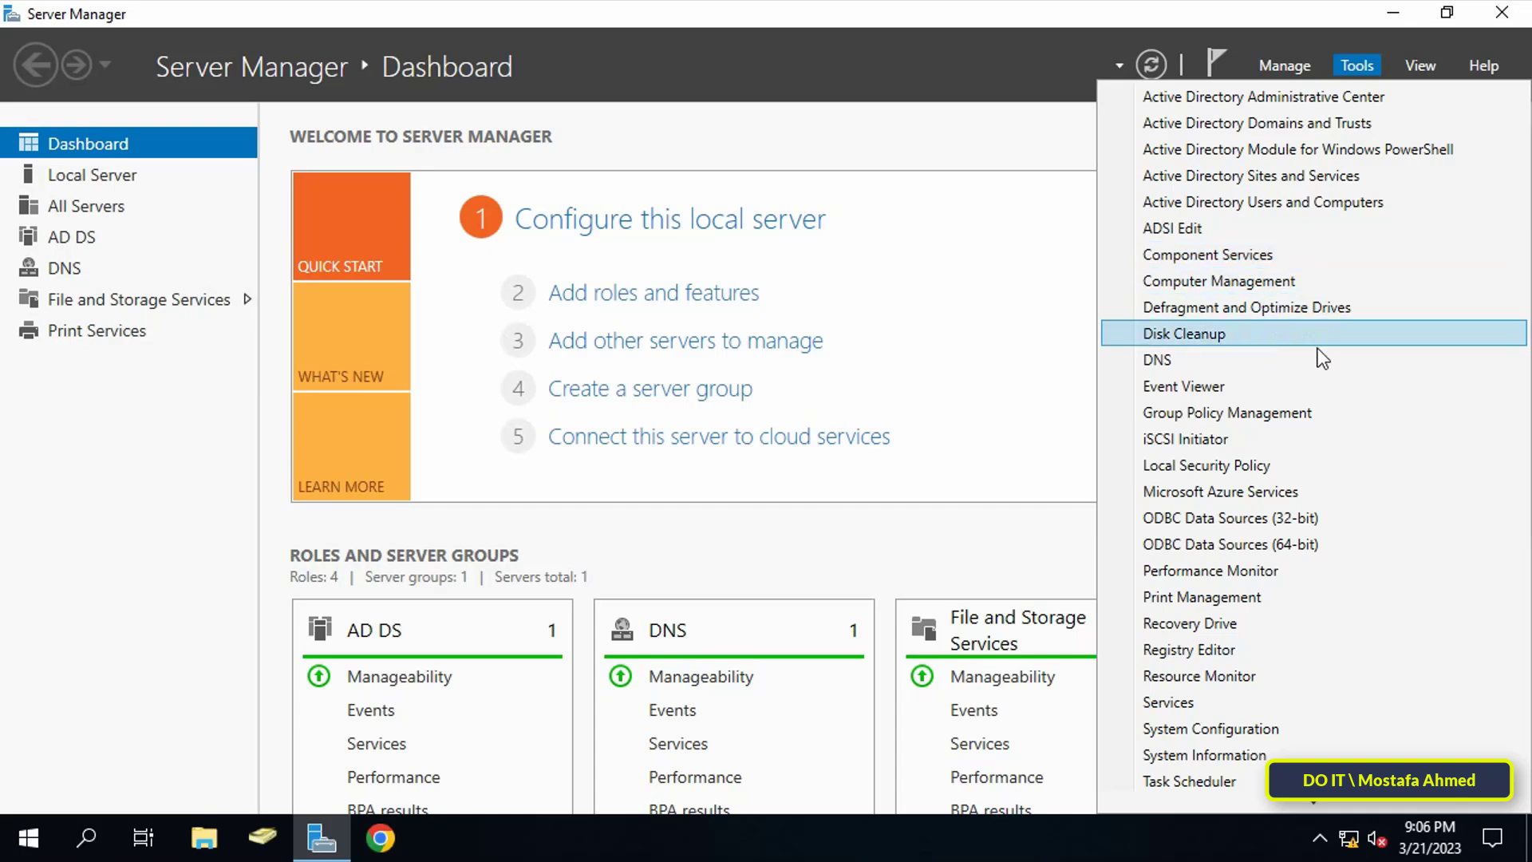
left_click(1226, 412)
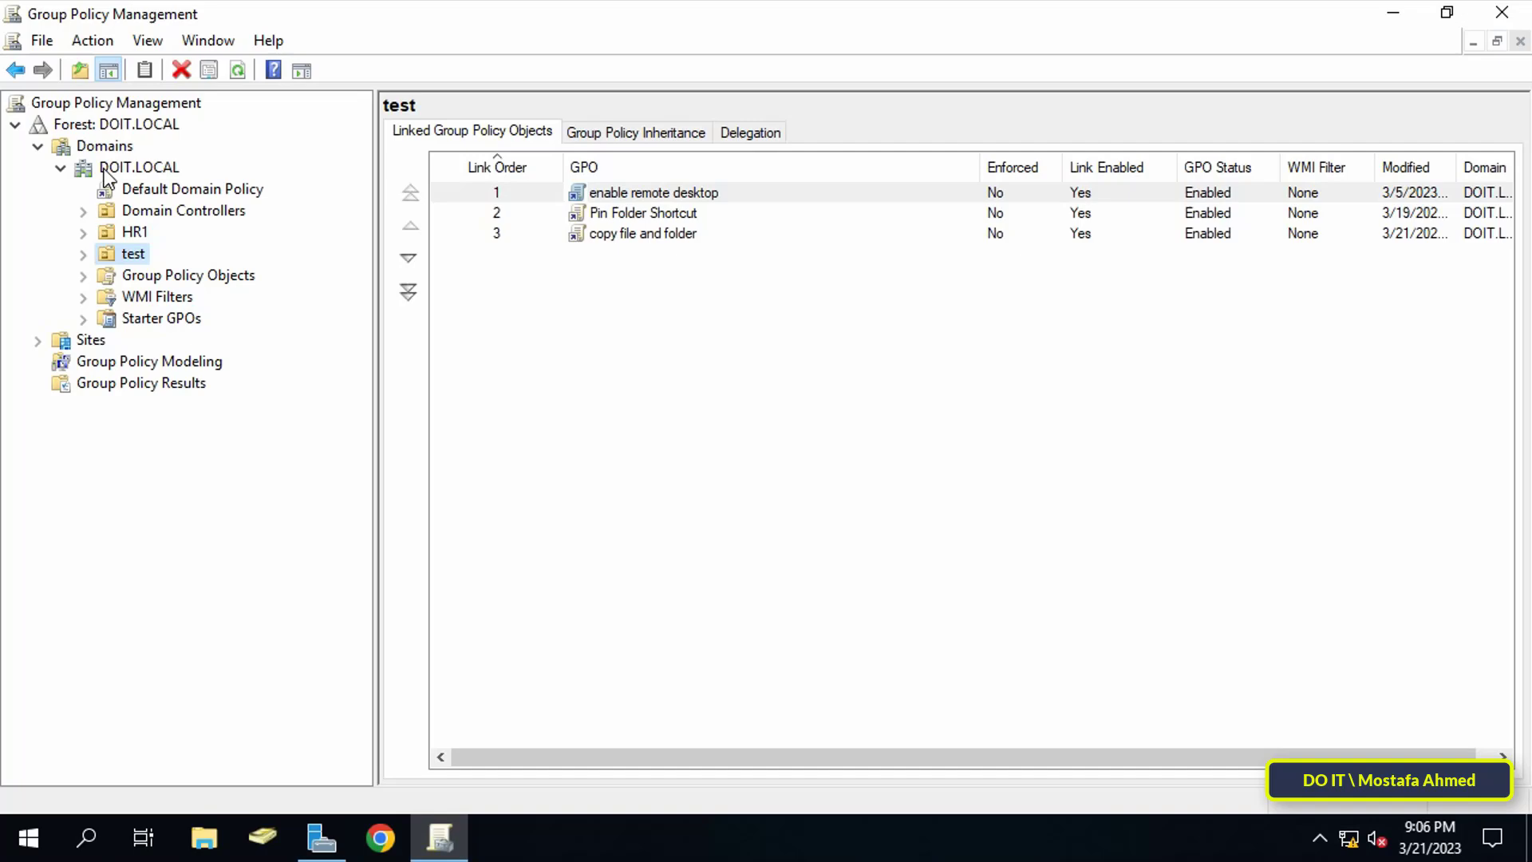
Step: Create a GPO named Printers under DOIT.LOCAL's Group Policy Objects
left_click(120, 168)
left_click(176, 279)
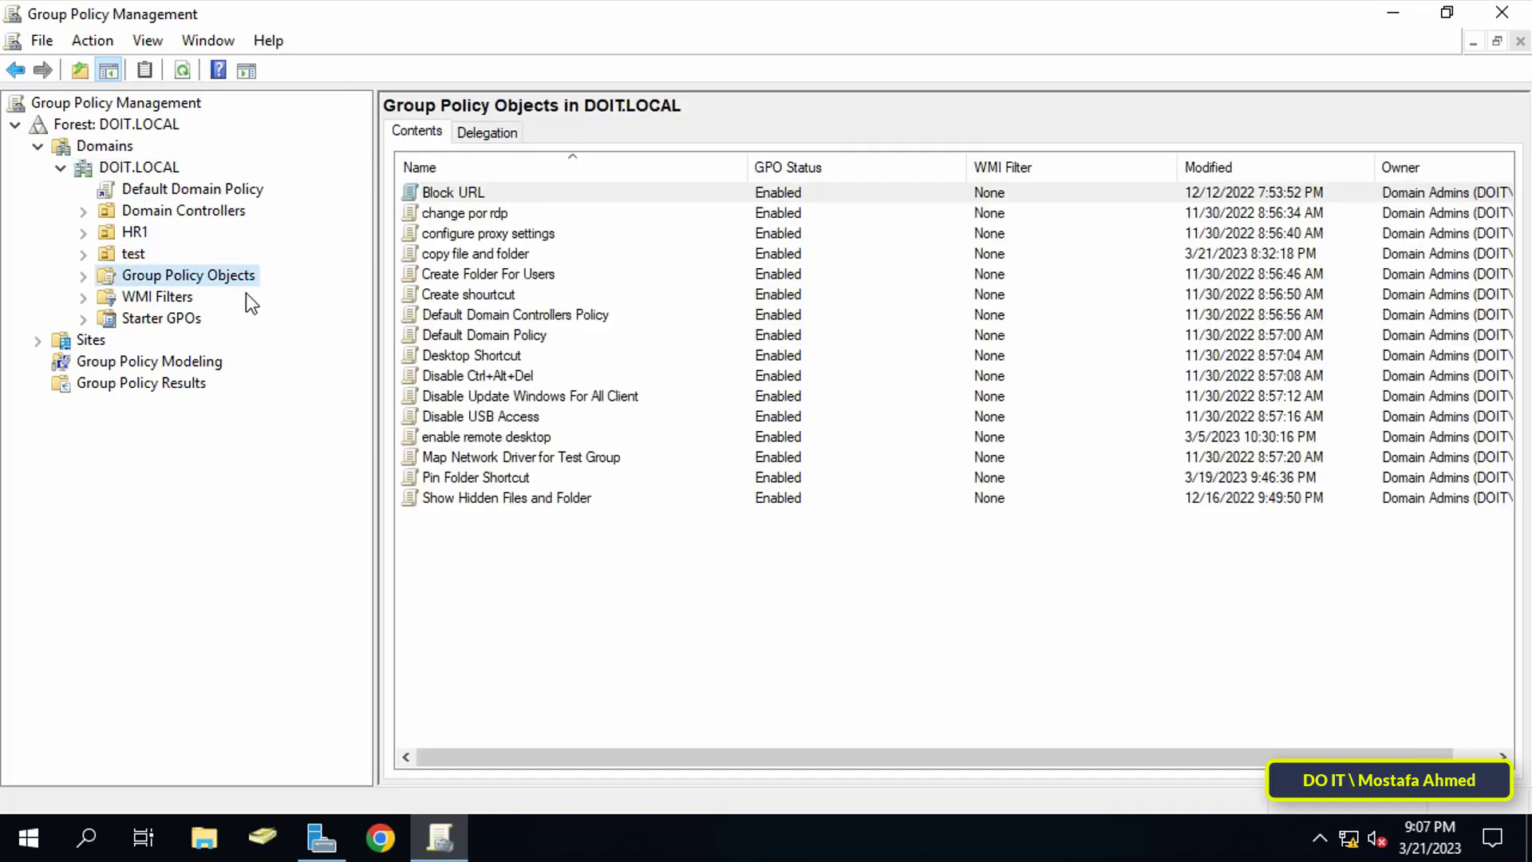
right_click(239, 272)
left_click(289, 289)
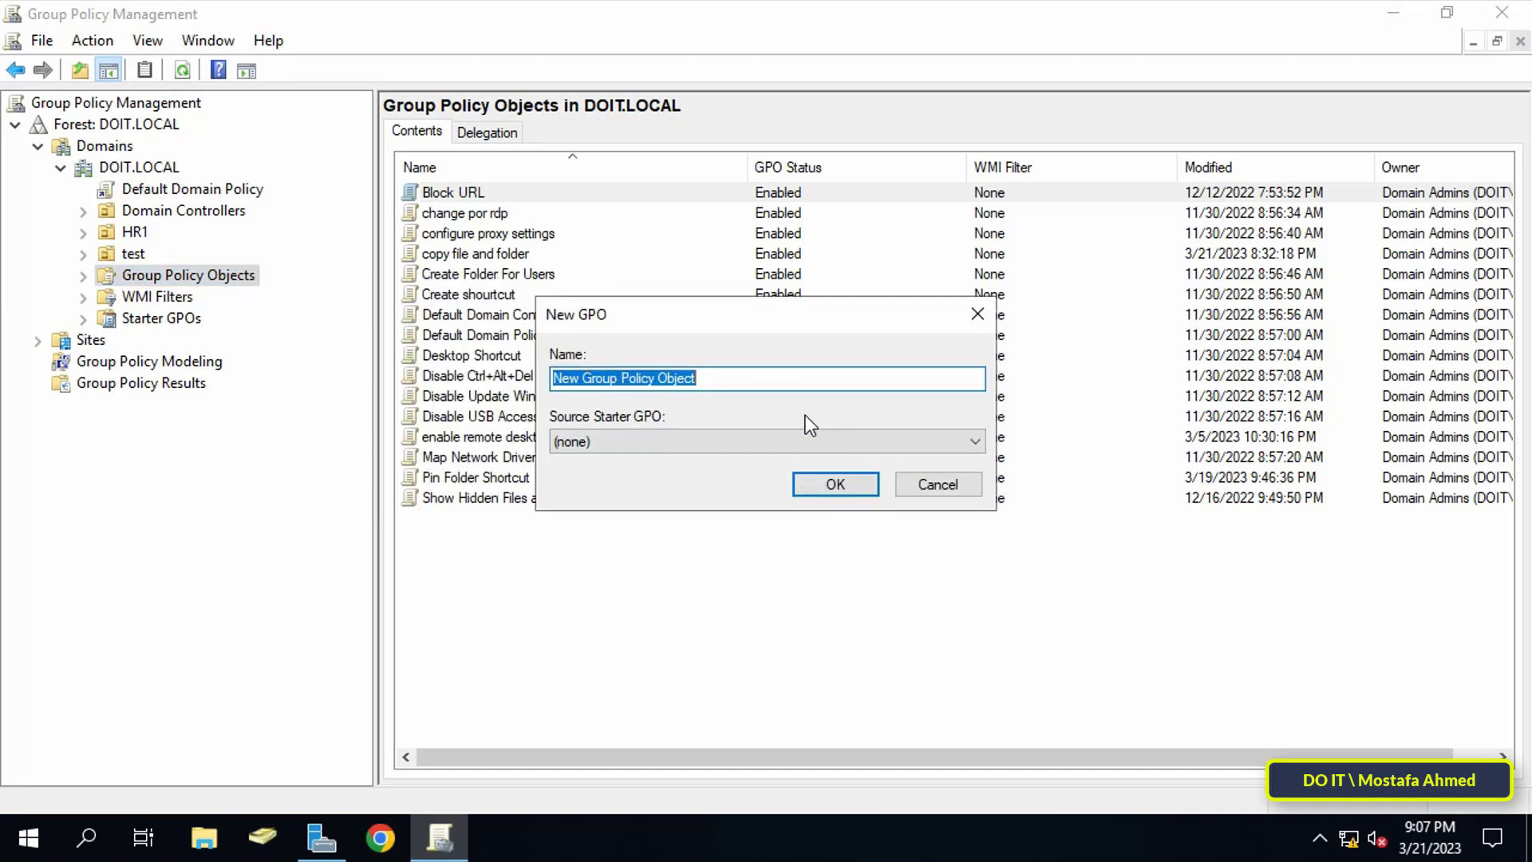
type("Pr")
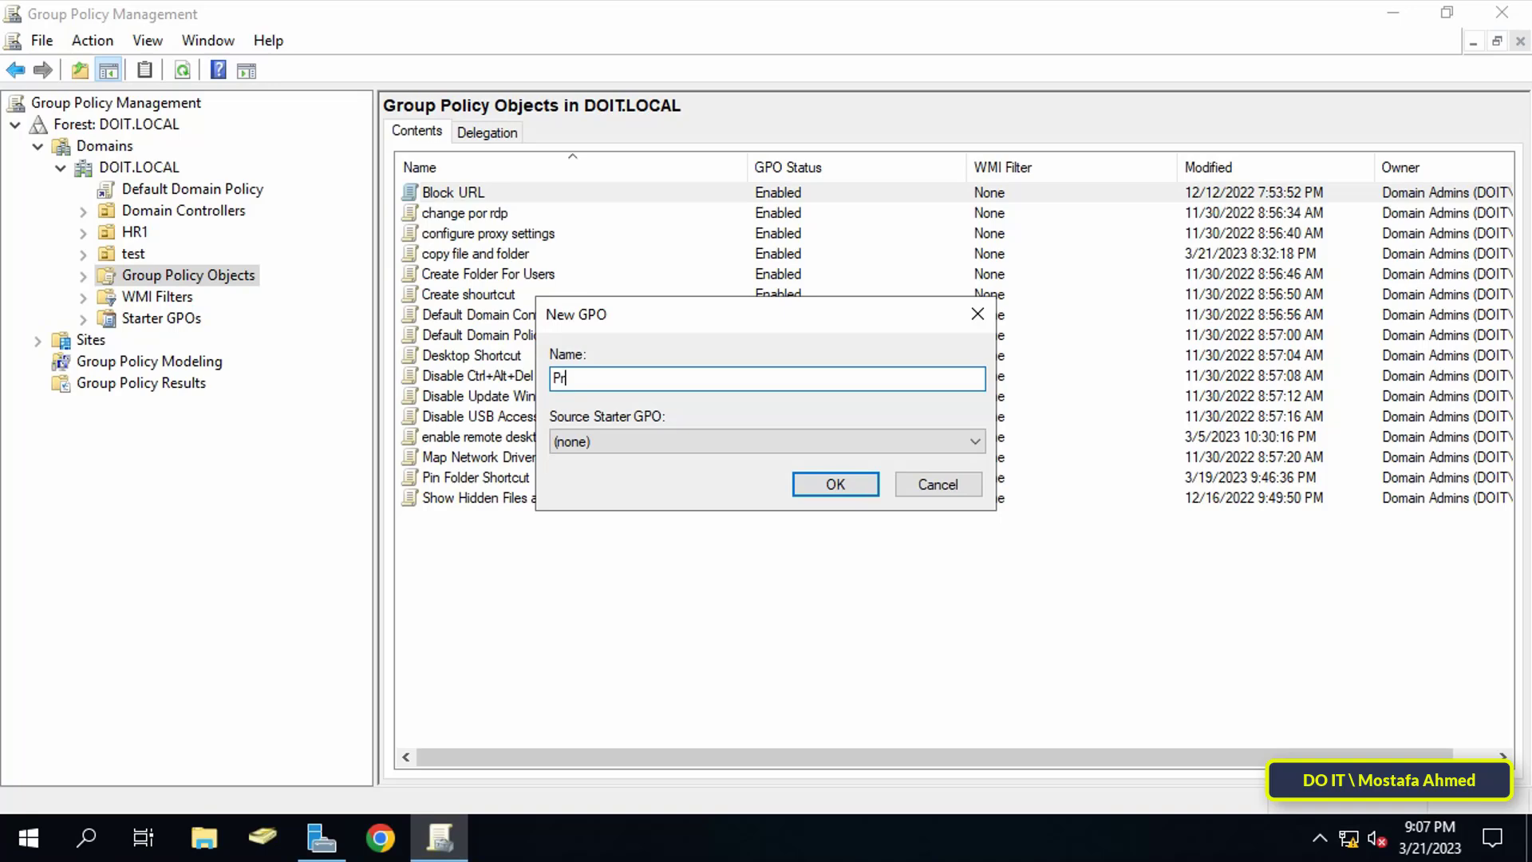
type("inters")
left_click(836, 484)
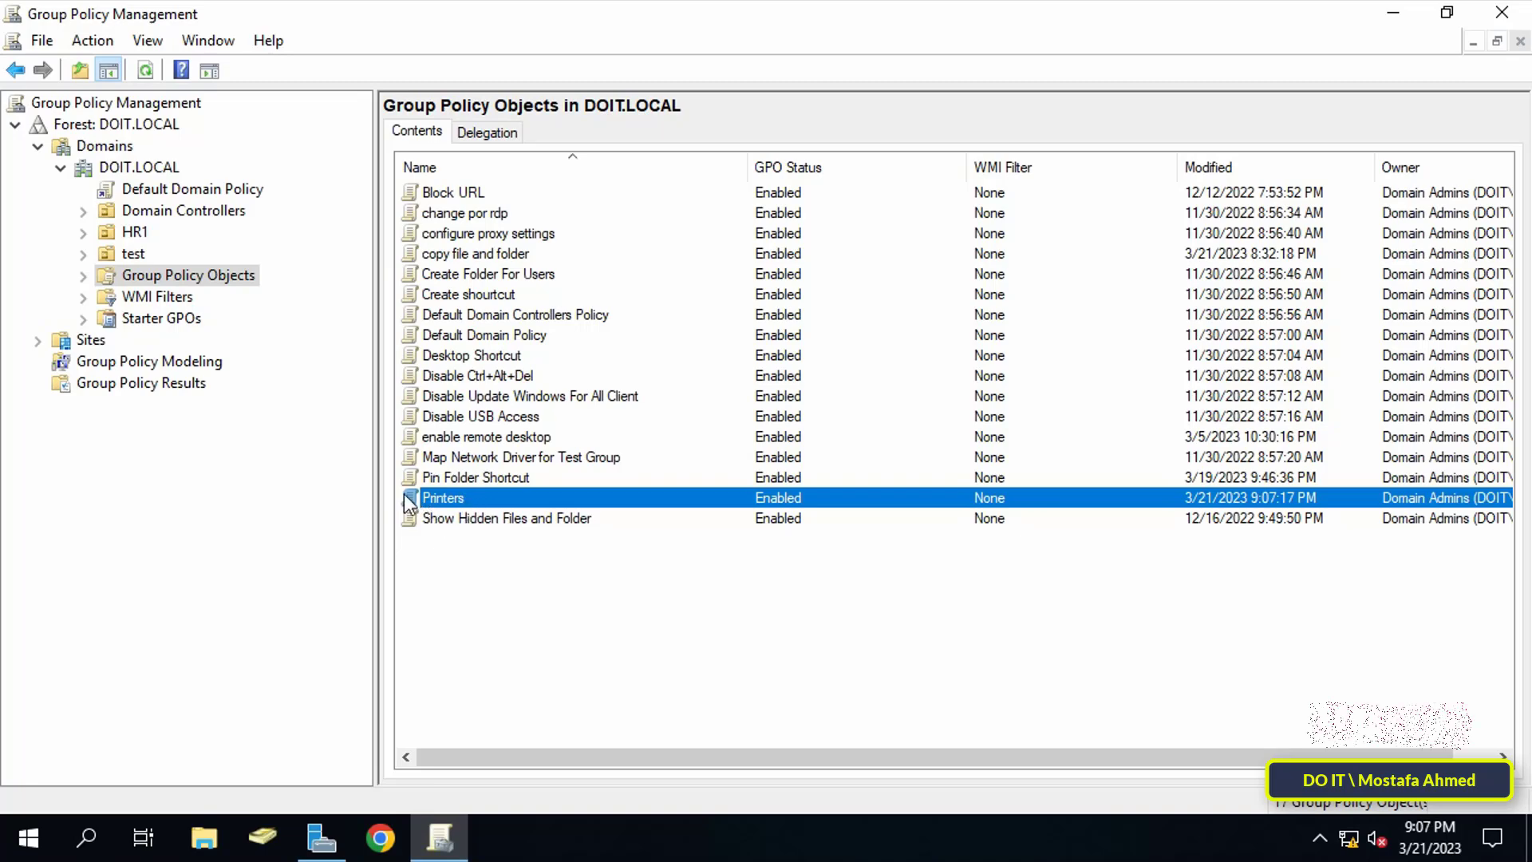
Step: Link the existing Printers GPO to the test OU and close Group Policy Management
left_click(129, 256)
right_click(131, 255)
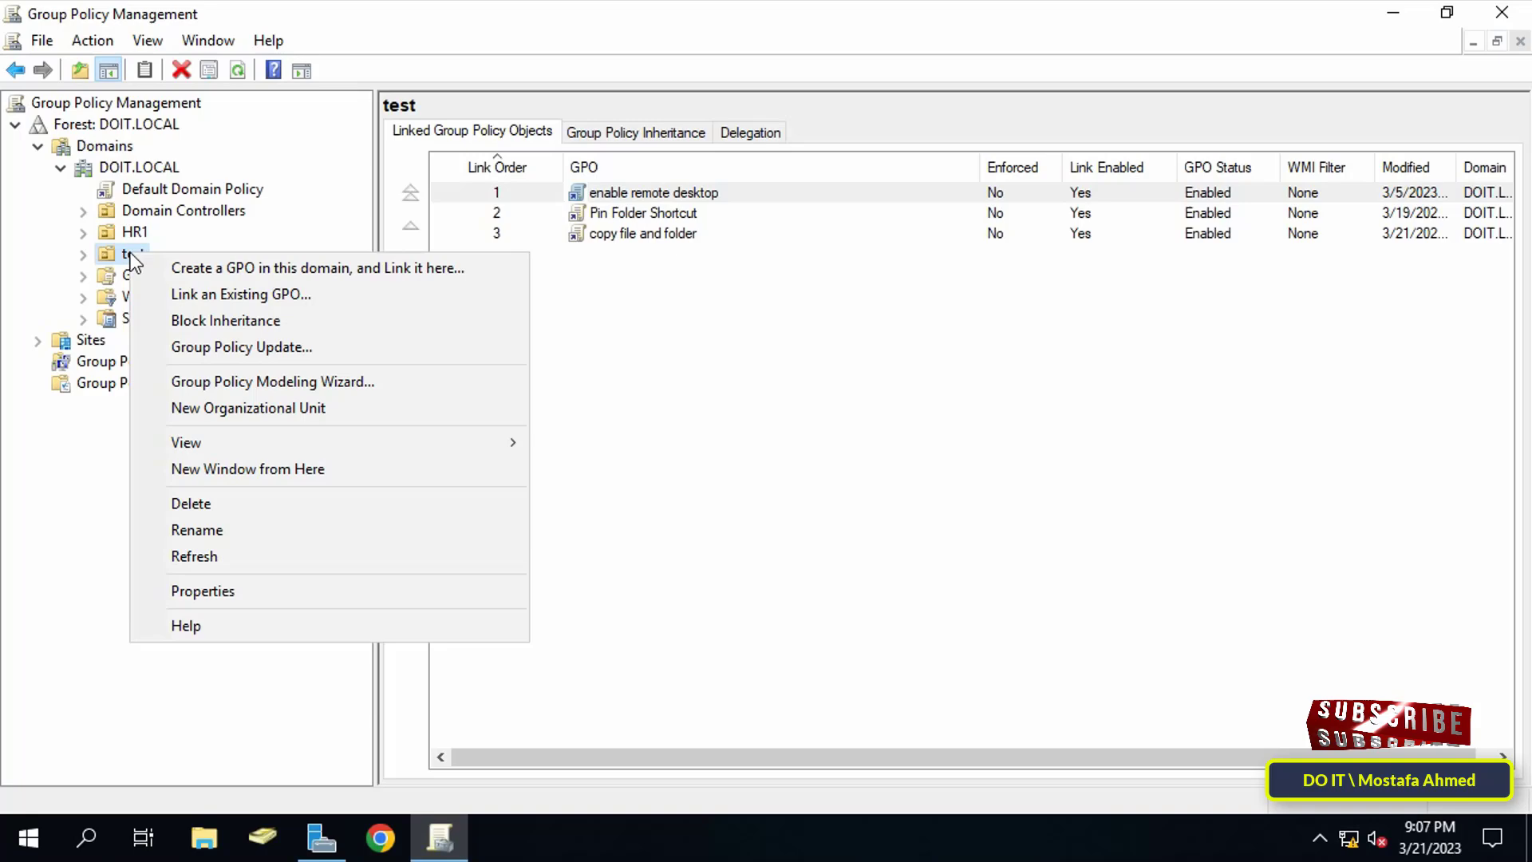
left_click(229, 290)
scroll(641, 395, "down", 1)
scroll(703, 459, "down", 2)
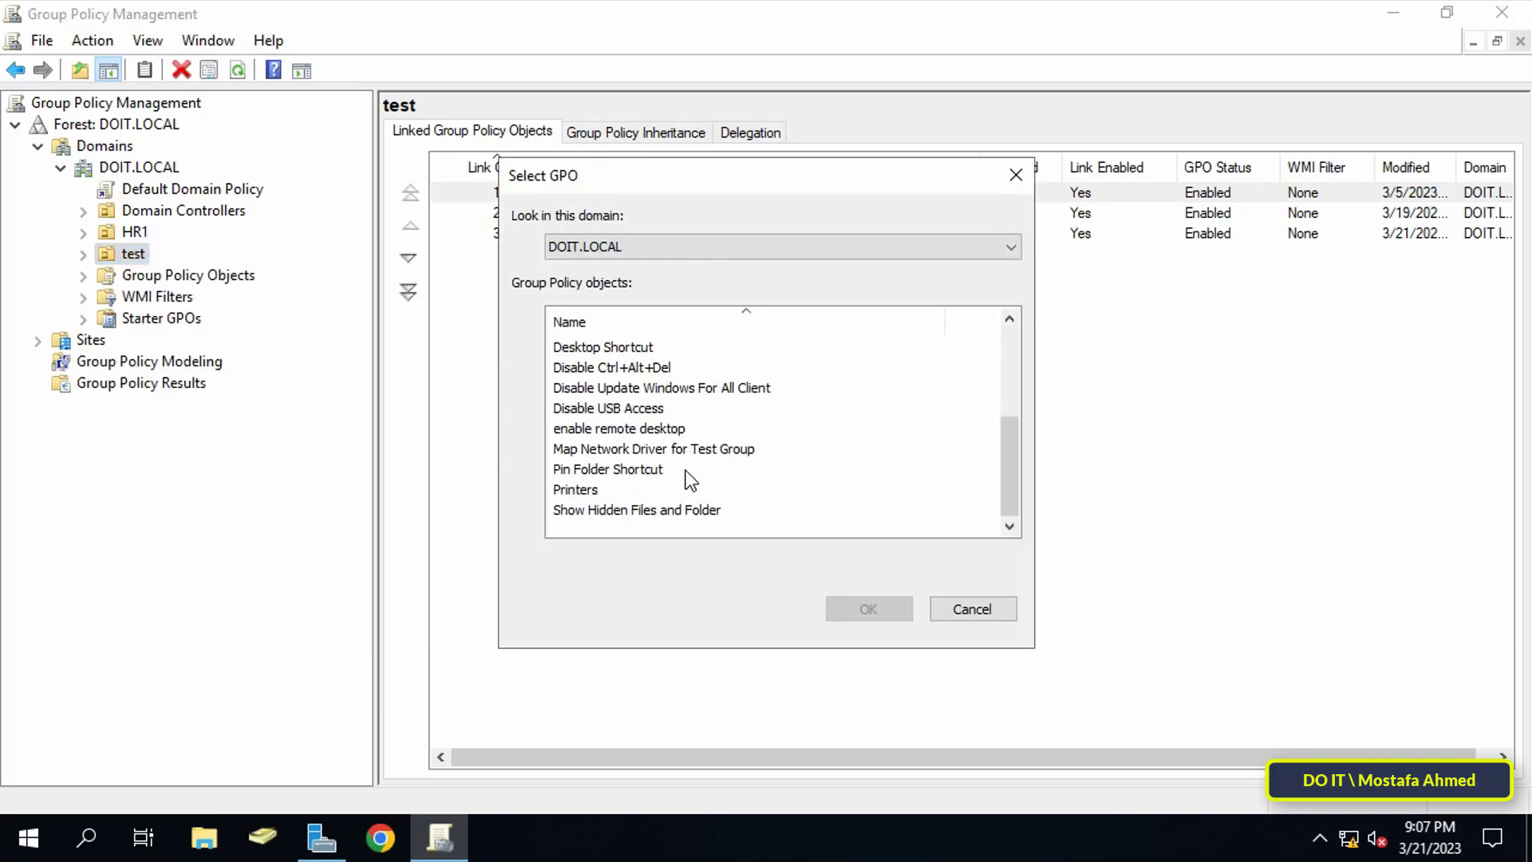
left_click(609, 493)
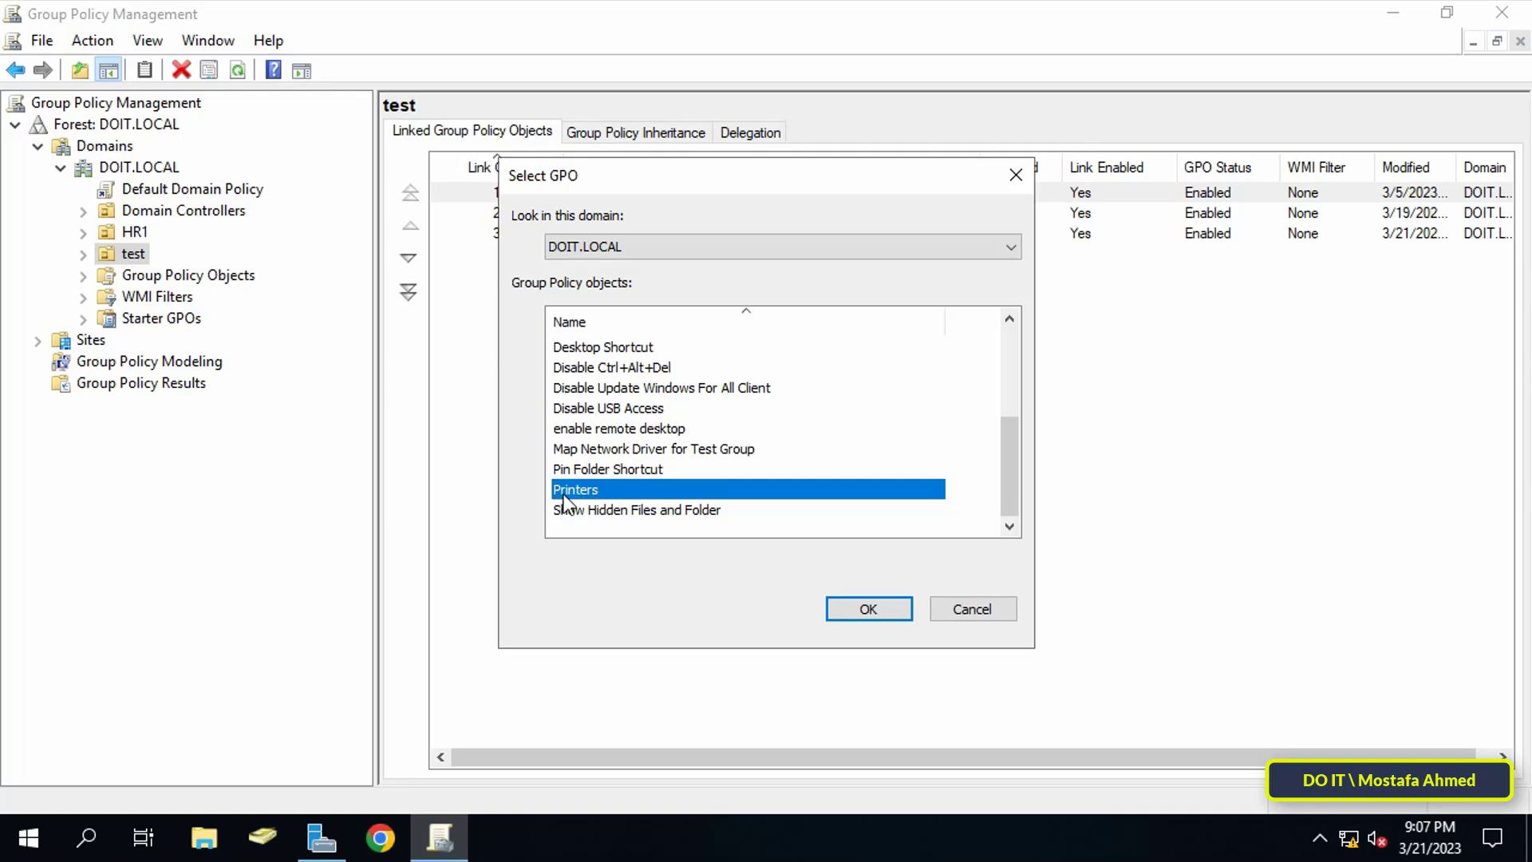
left_click(858, 607)
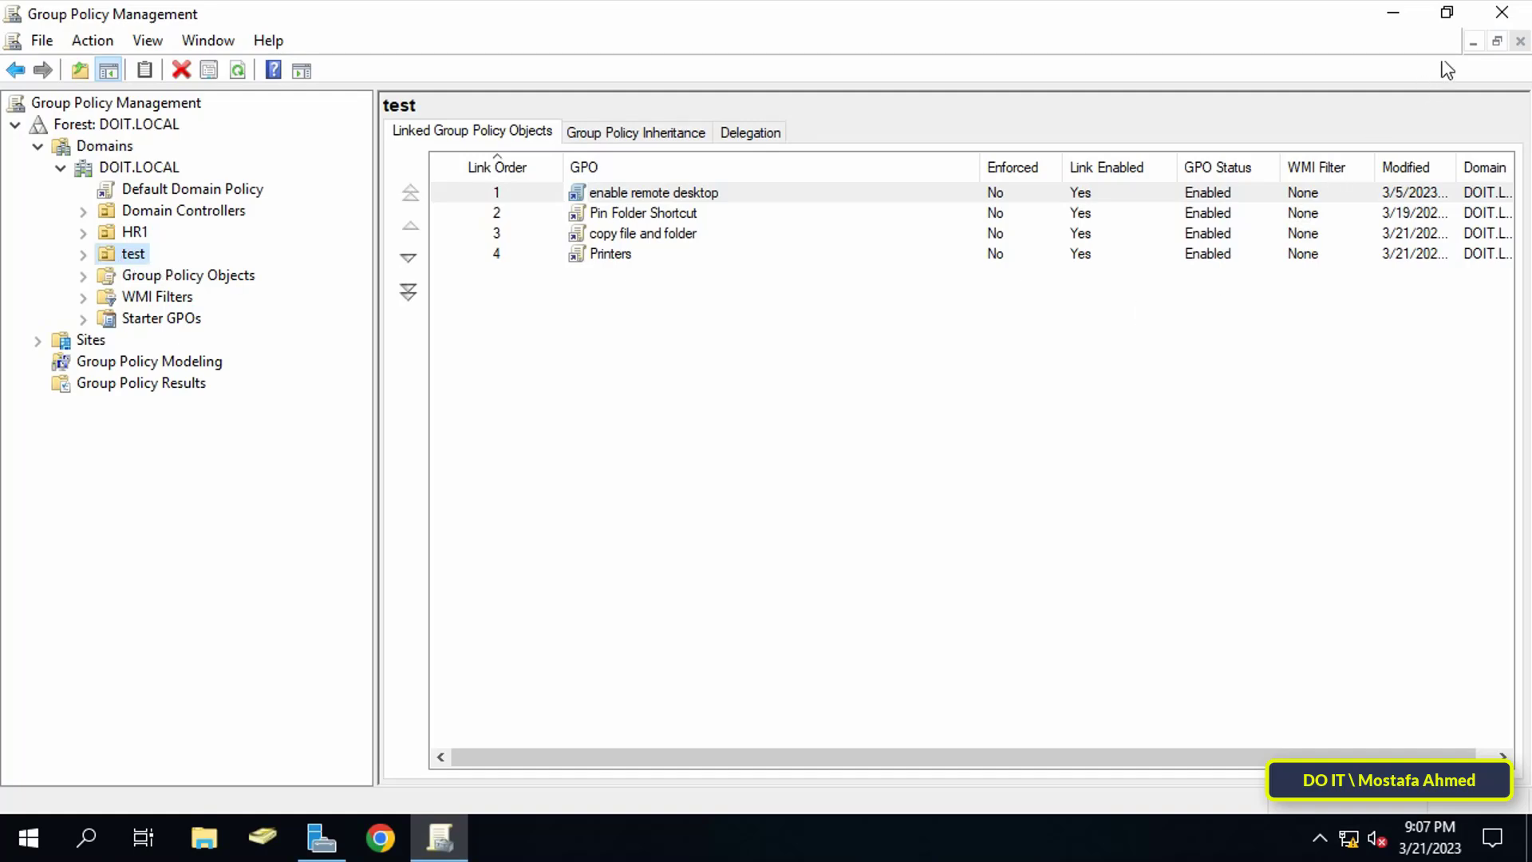
left_click(1506, 17)
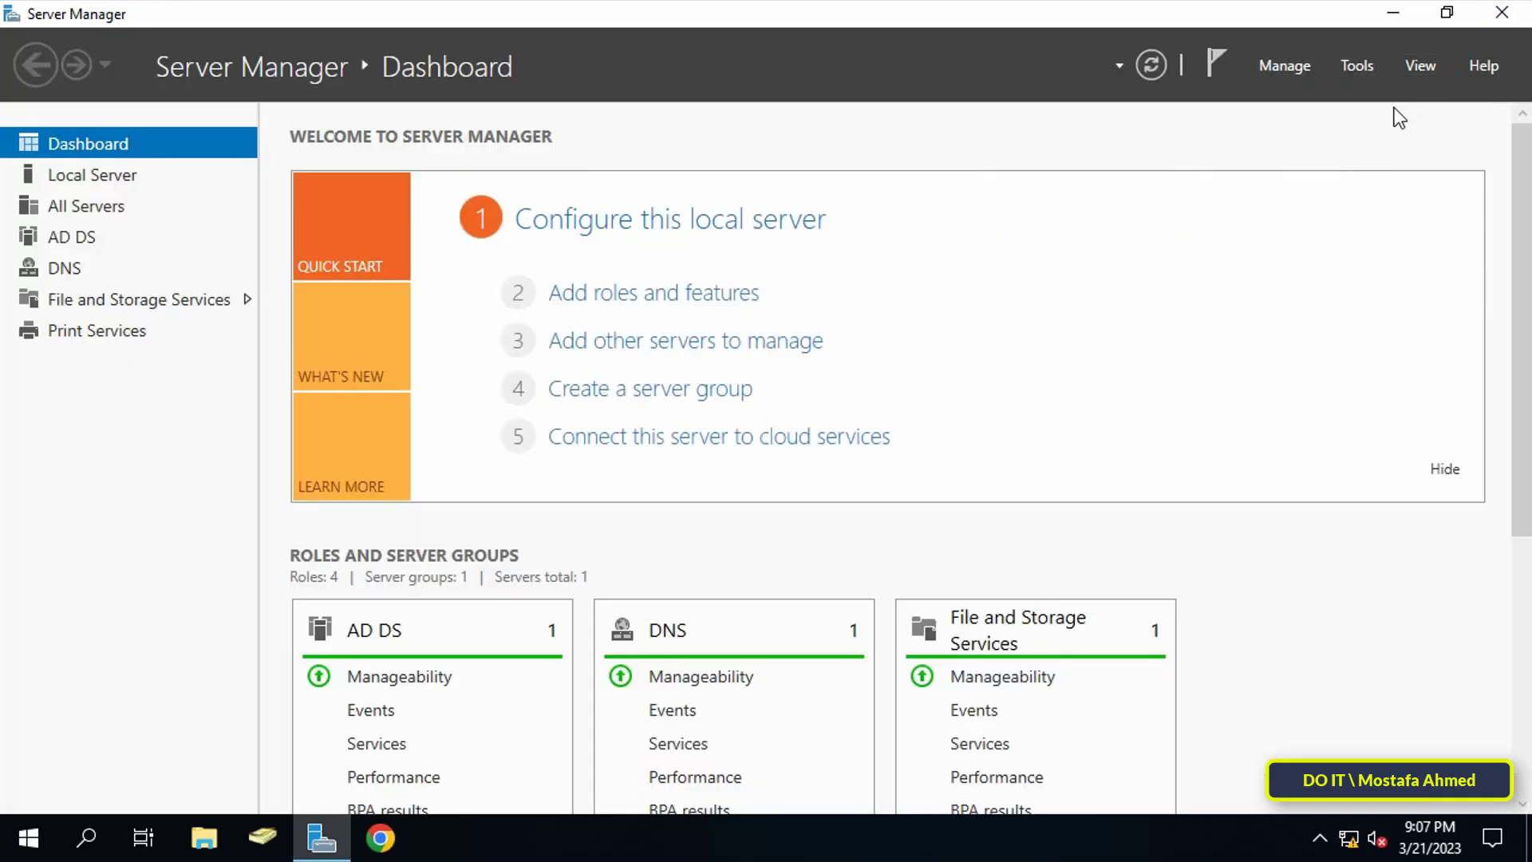
left_click(1359, 67)
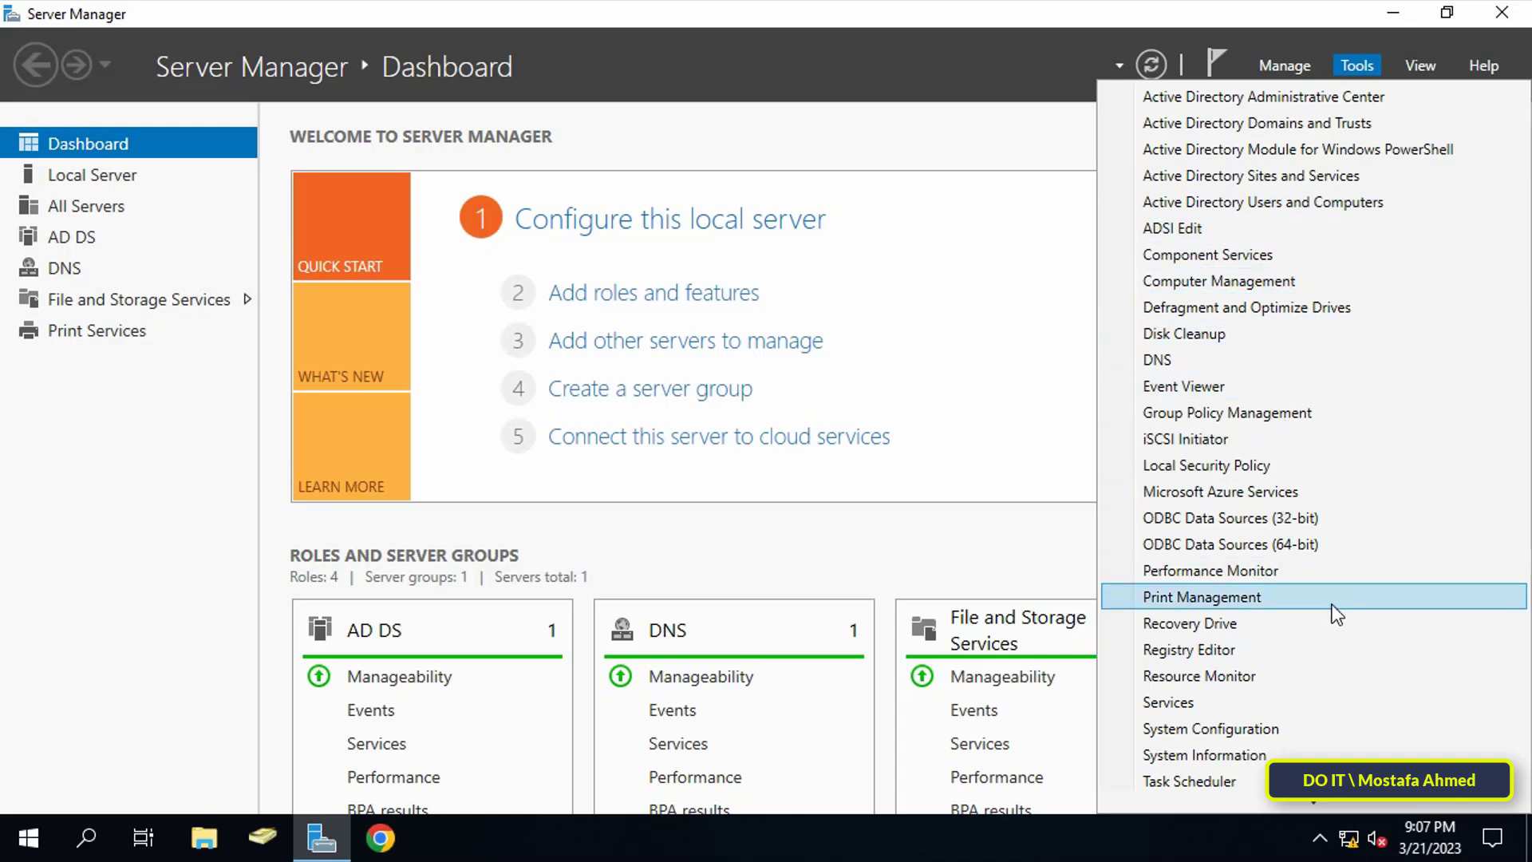
Step: Open Print Management maximized and show Custom Filters > All Printers
left_click(1375, 614)
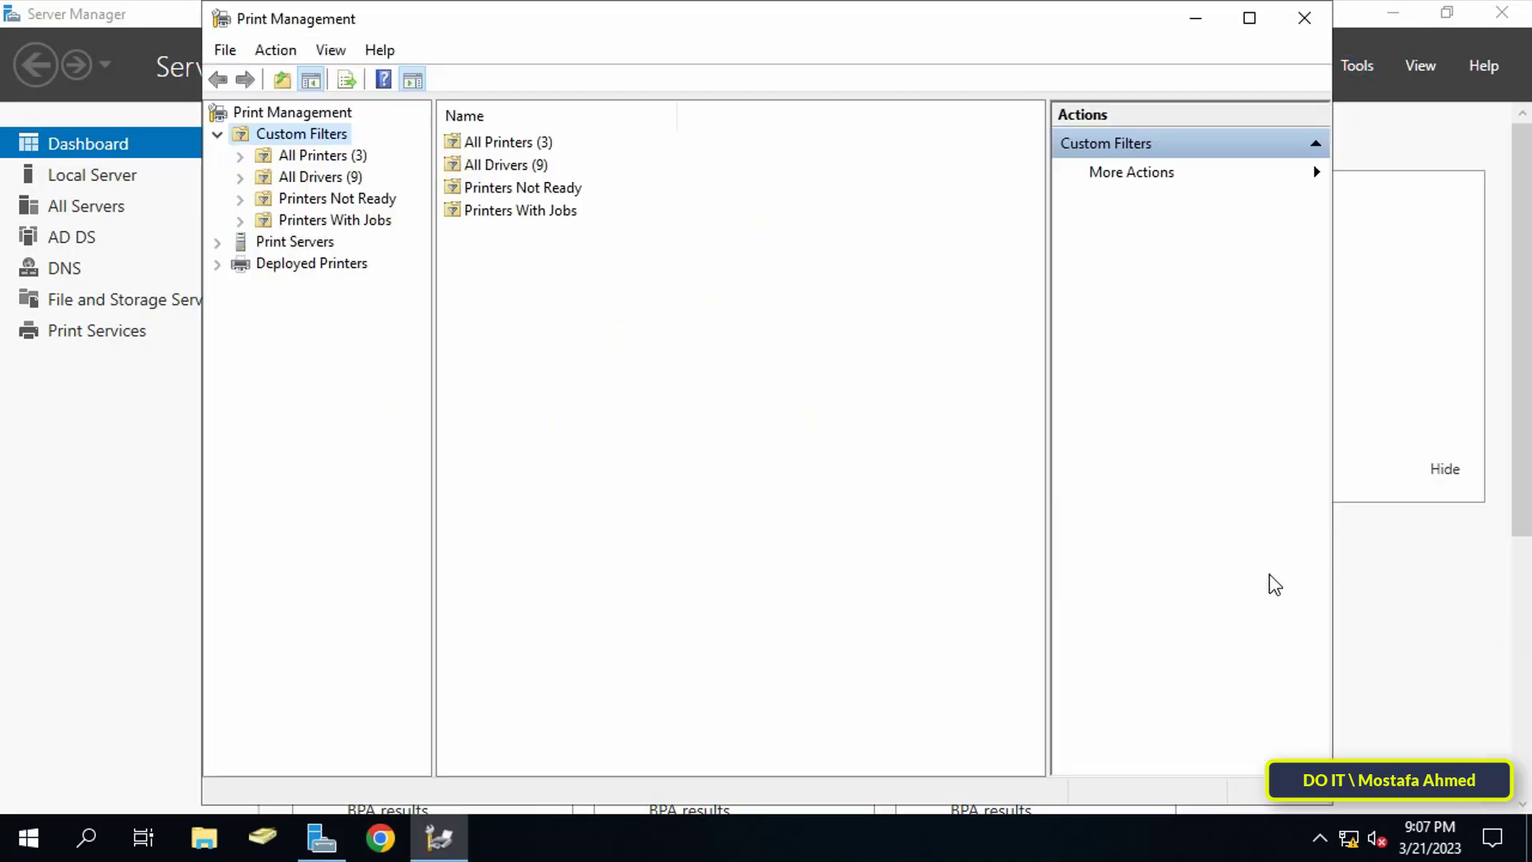
left_click(1249, 18)
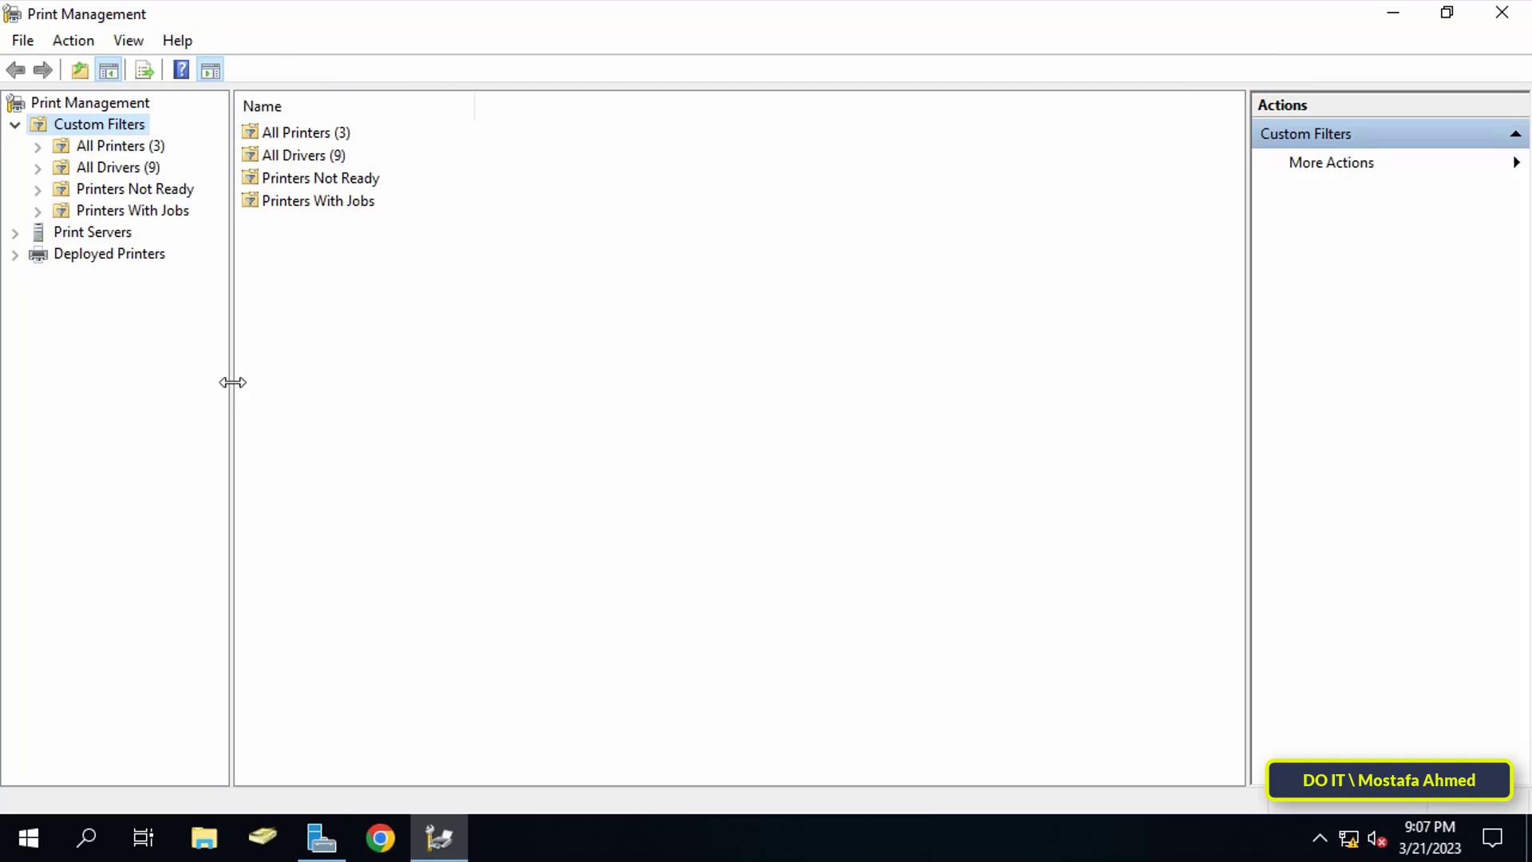
left_click_drag(233, 381, 316, 406)
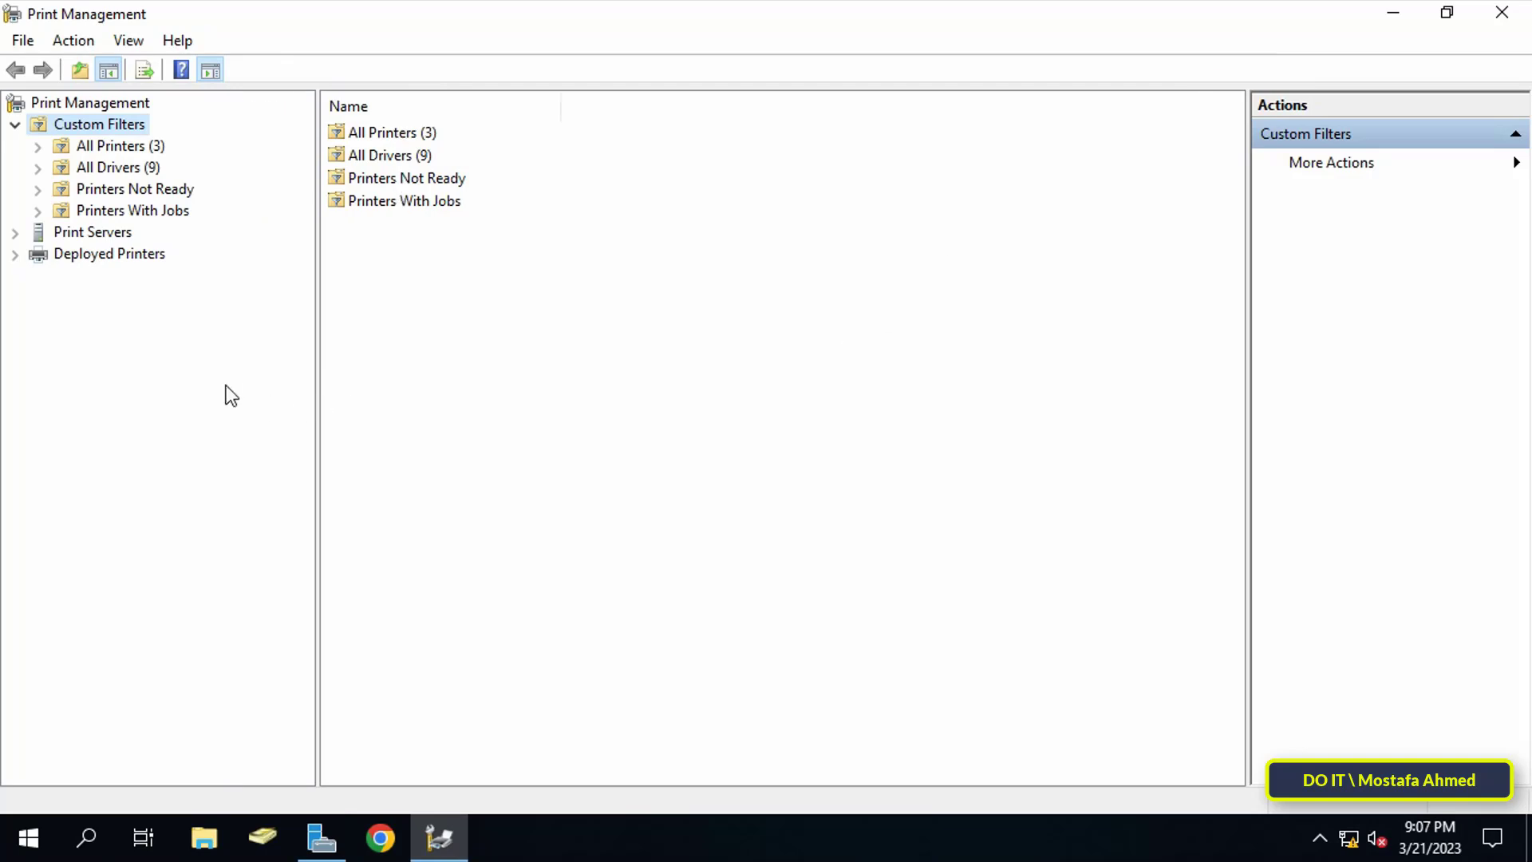
left_click(94, 149)
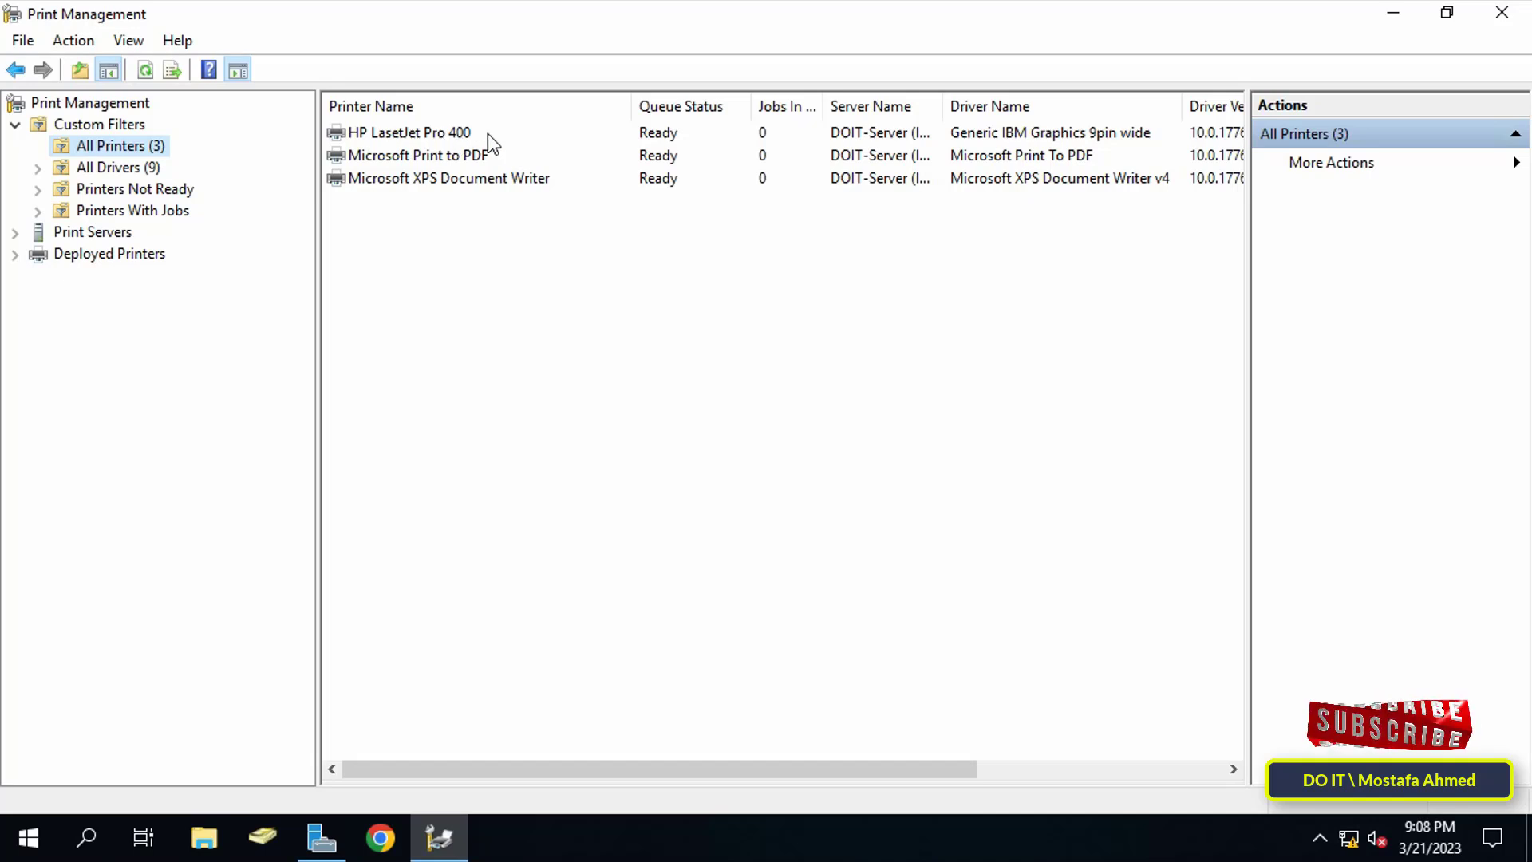
Step: Choose Deploy with Group Policy for the HP LasetJet Pro 400 printer
left_click(585, 138)
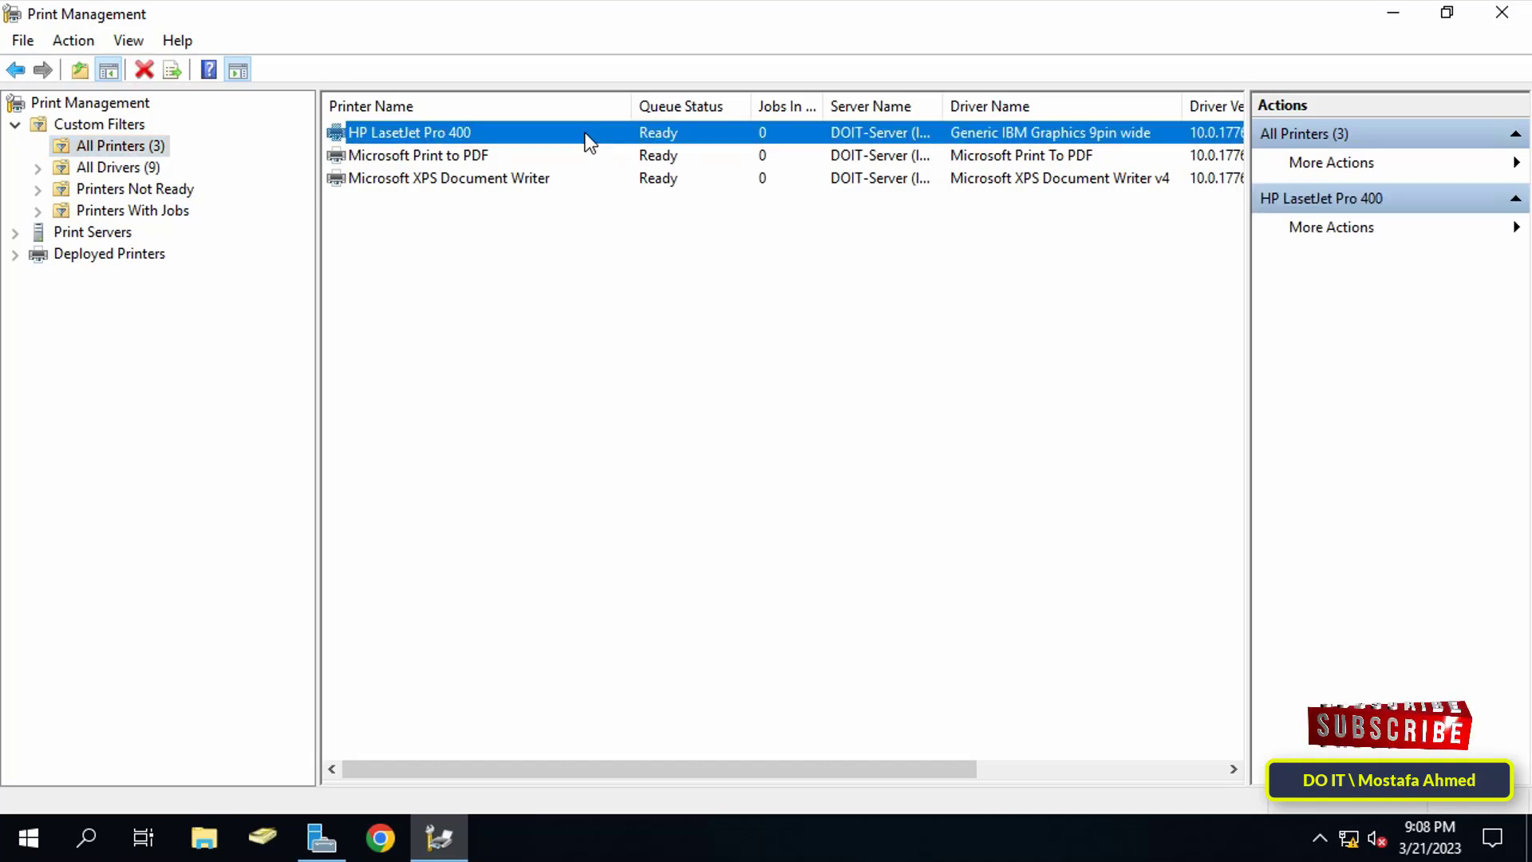
right_click(584, 138)
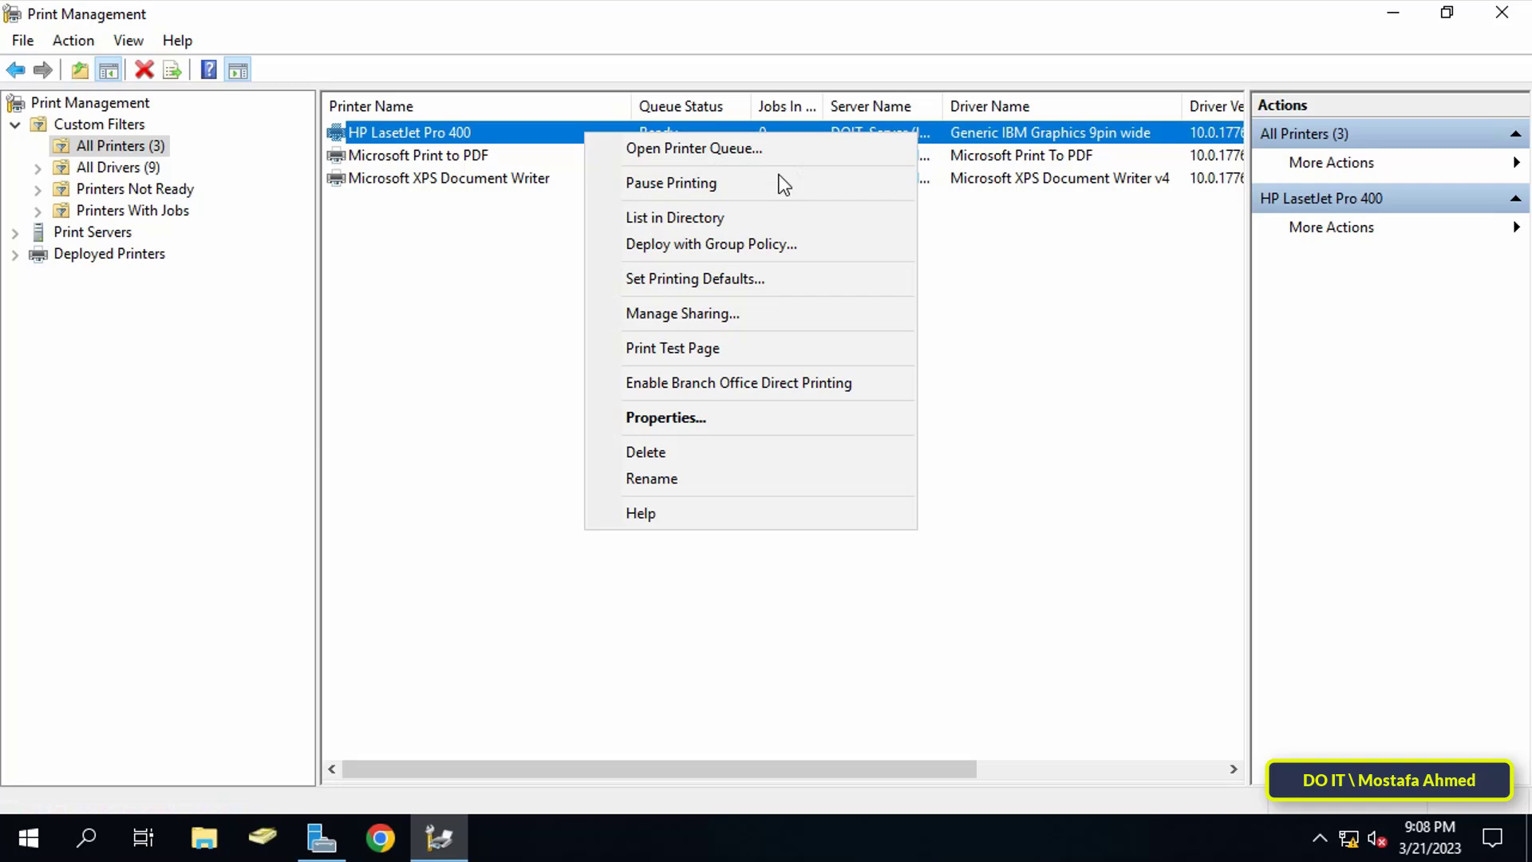
left_click(868, 250)
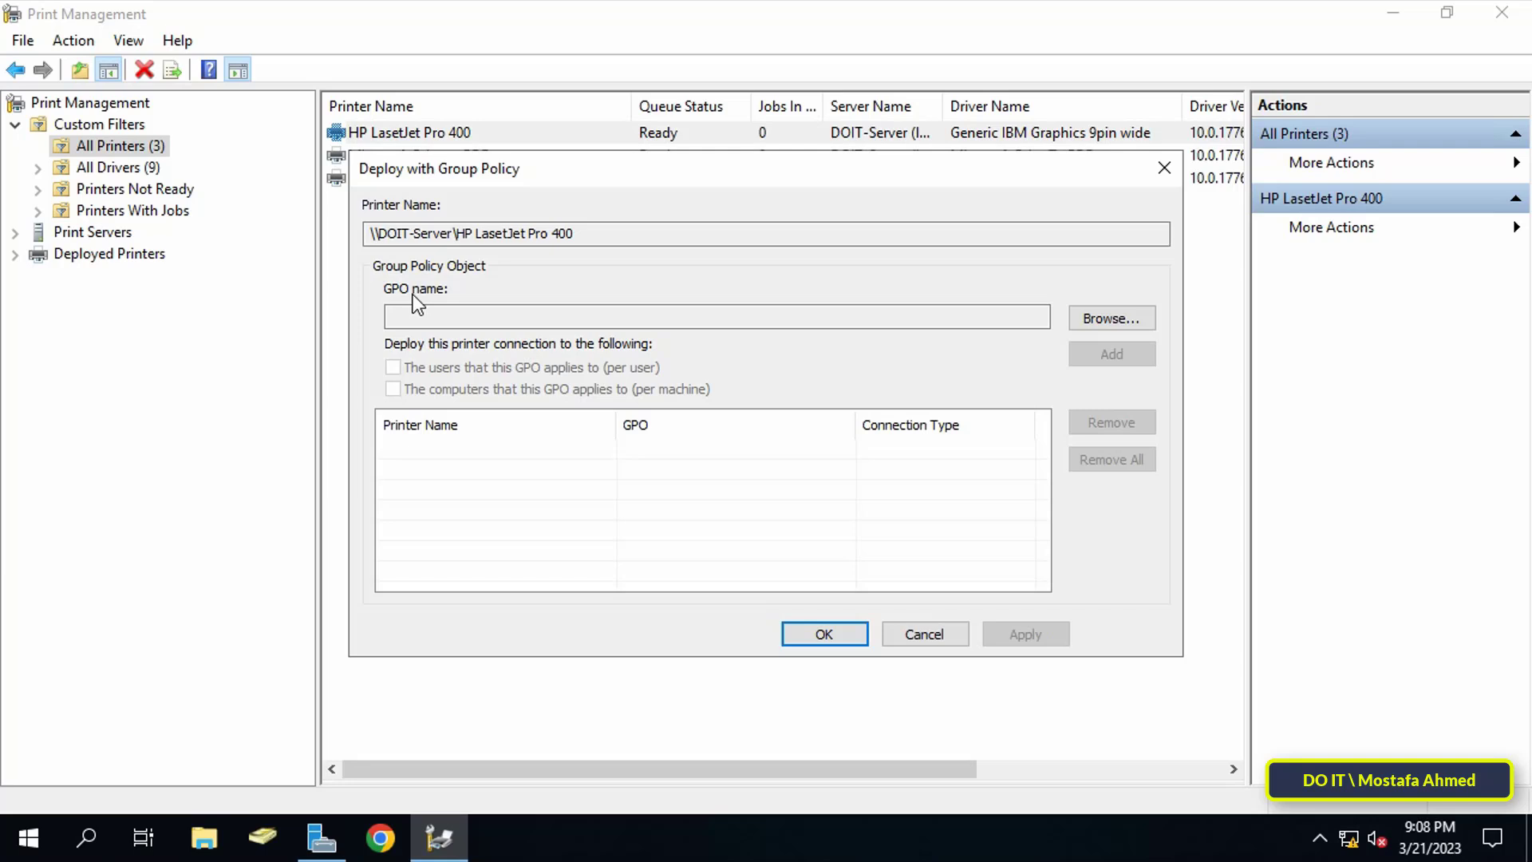
Step: Browse all domain GPOs and pick Printers as the deployment GPO
left_click(1104, 317)
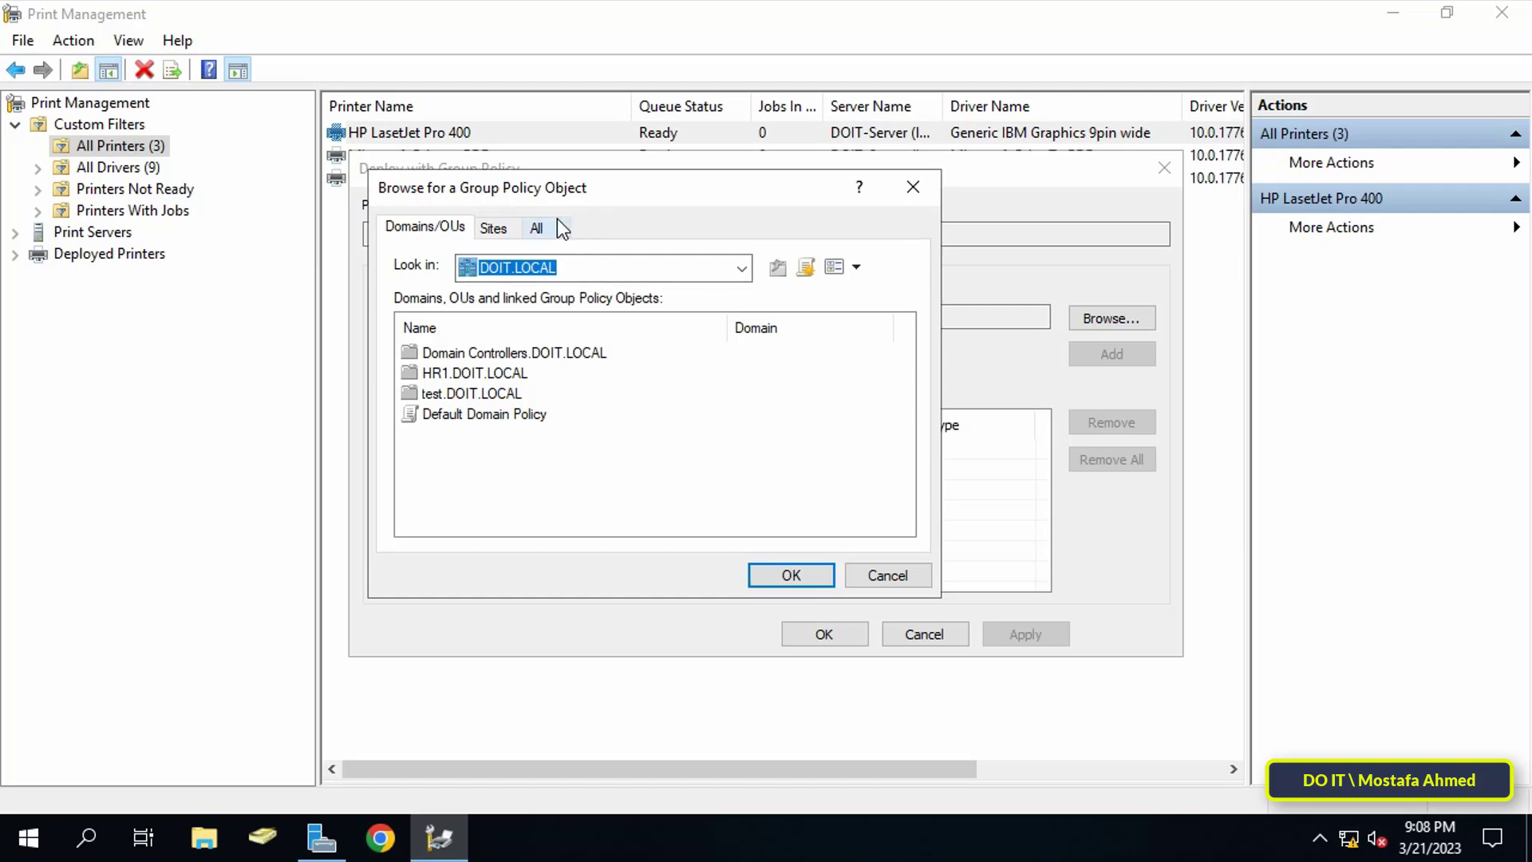
left_click(537, 228)
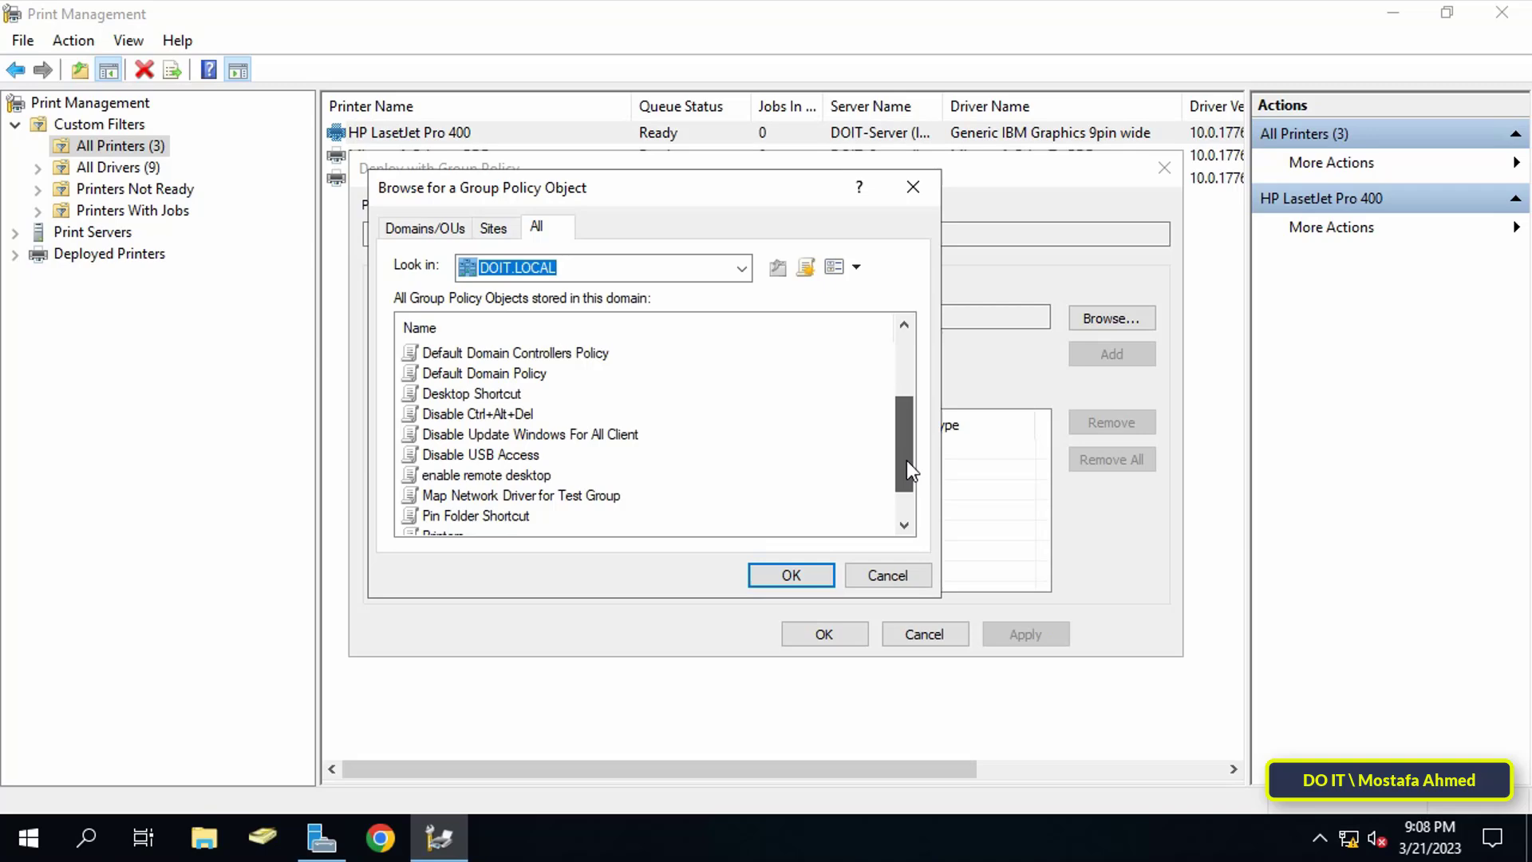
left_click_drag(905, 411, 909, 493)
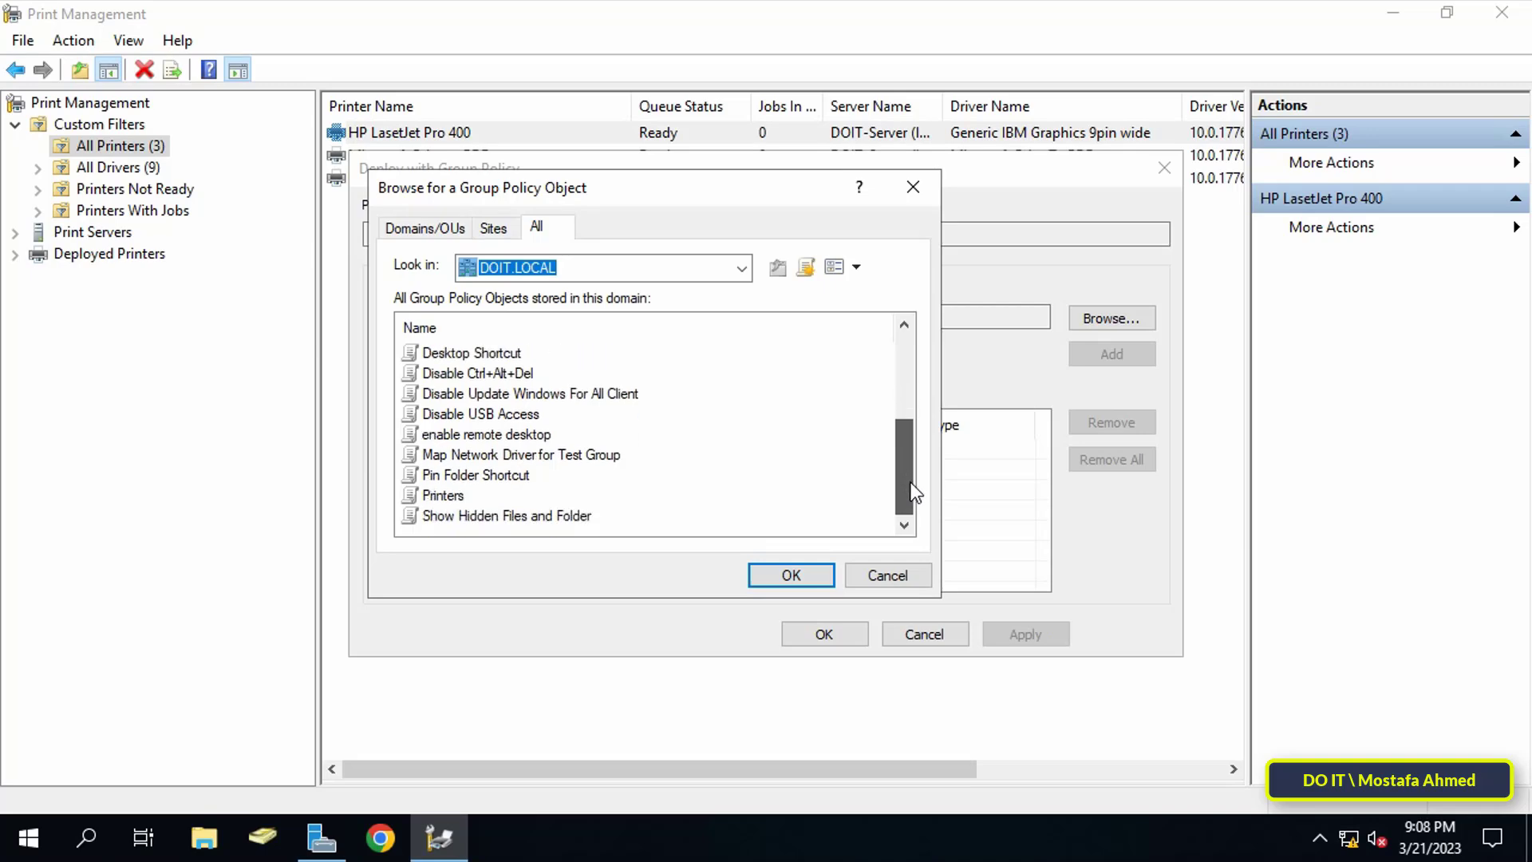
left_click(461, 500)
left_click(785, 577)
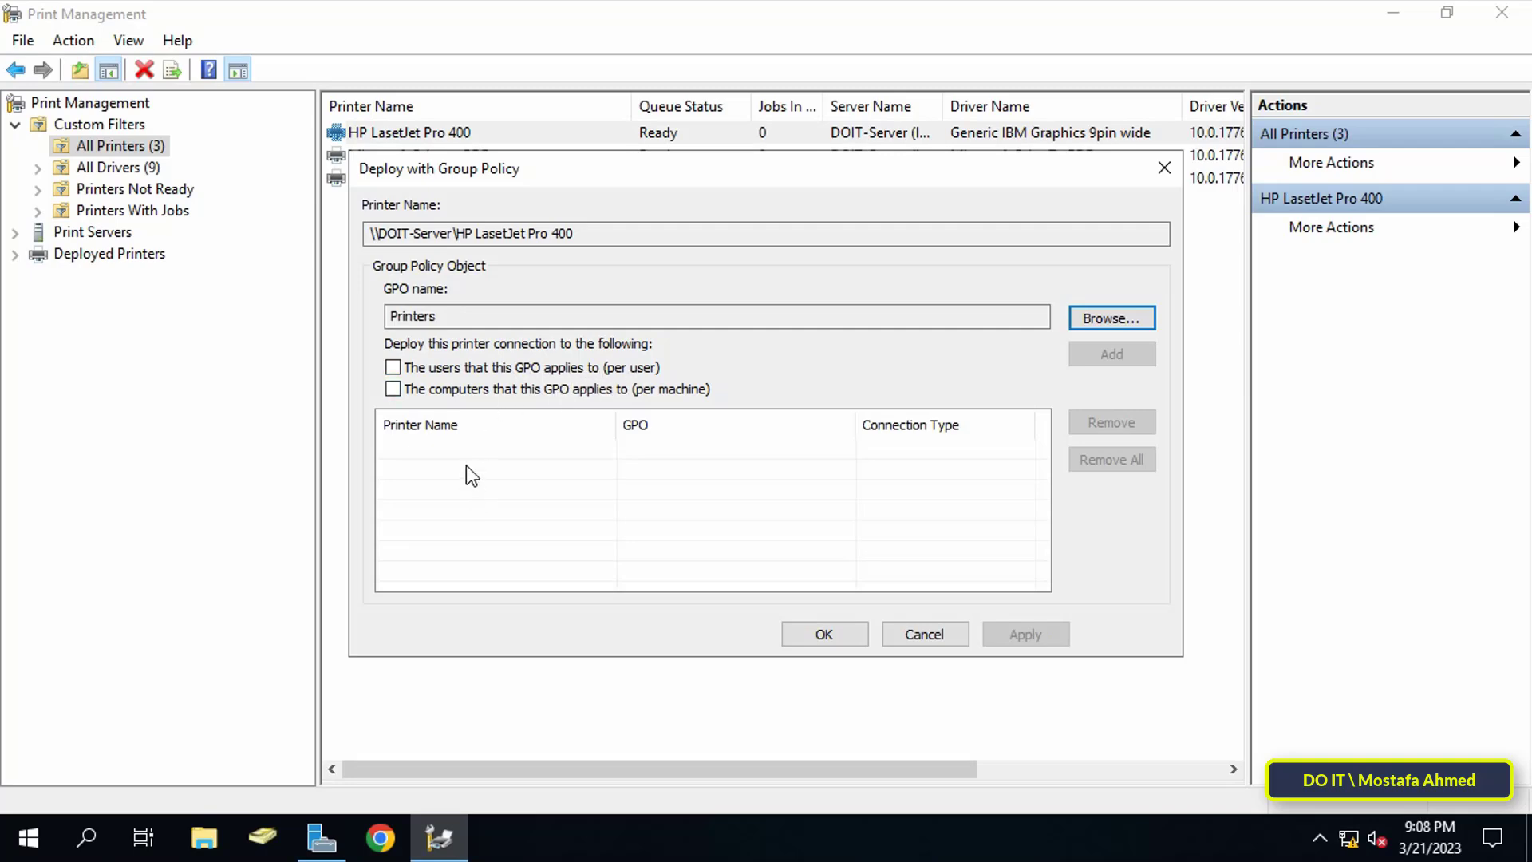
Step: Add and apply per-user and per-machine deployments of the HP printer, then close the dialog
left_click(393, 367)
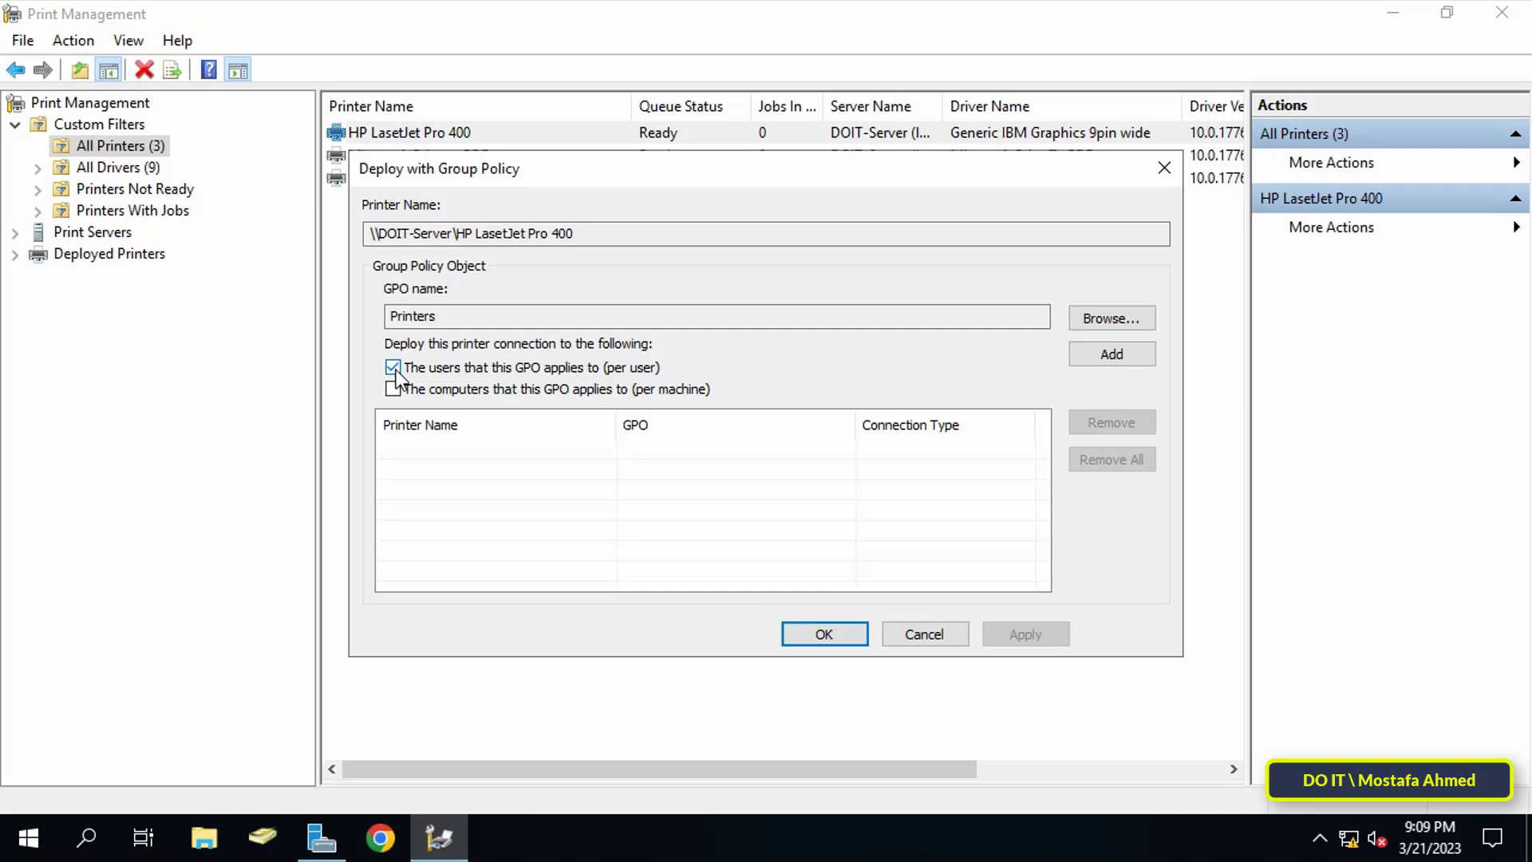
left_click(394, 367)
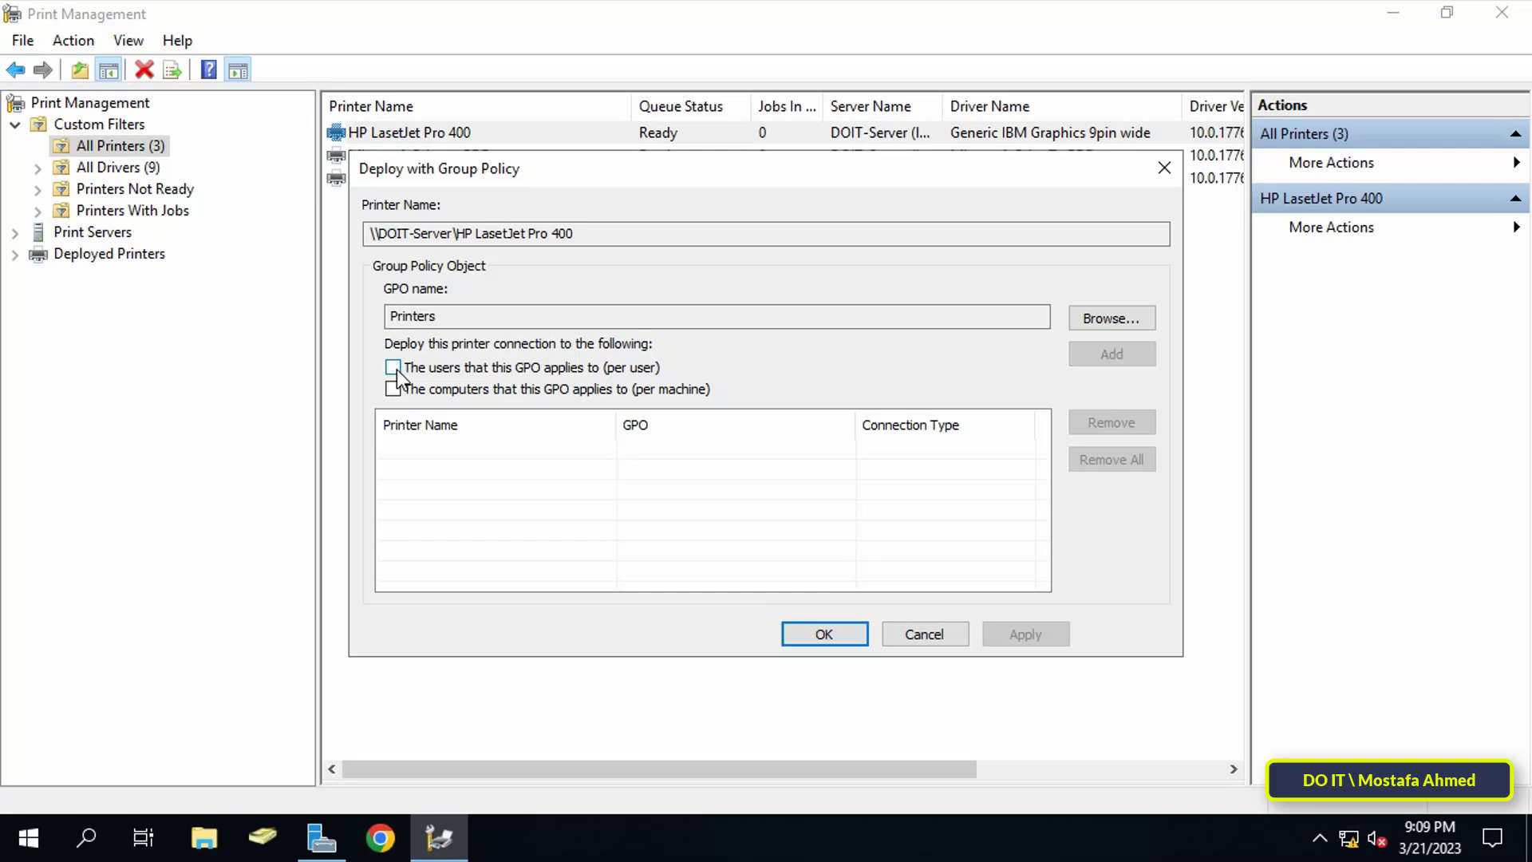
left_click(394, 367)
left_click(394, 390)
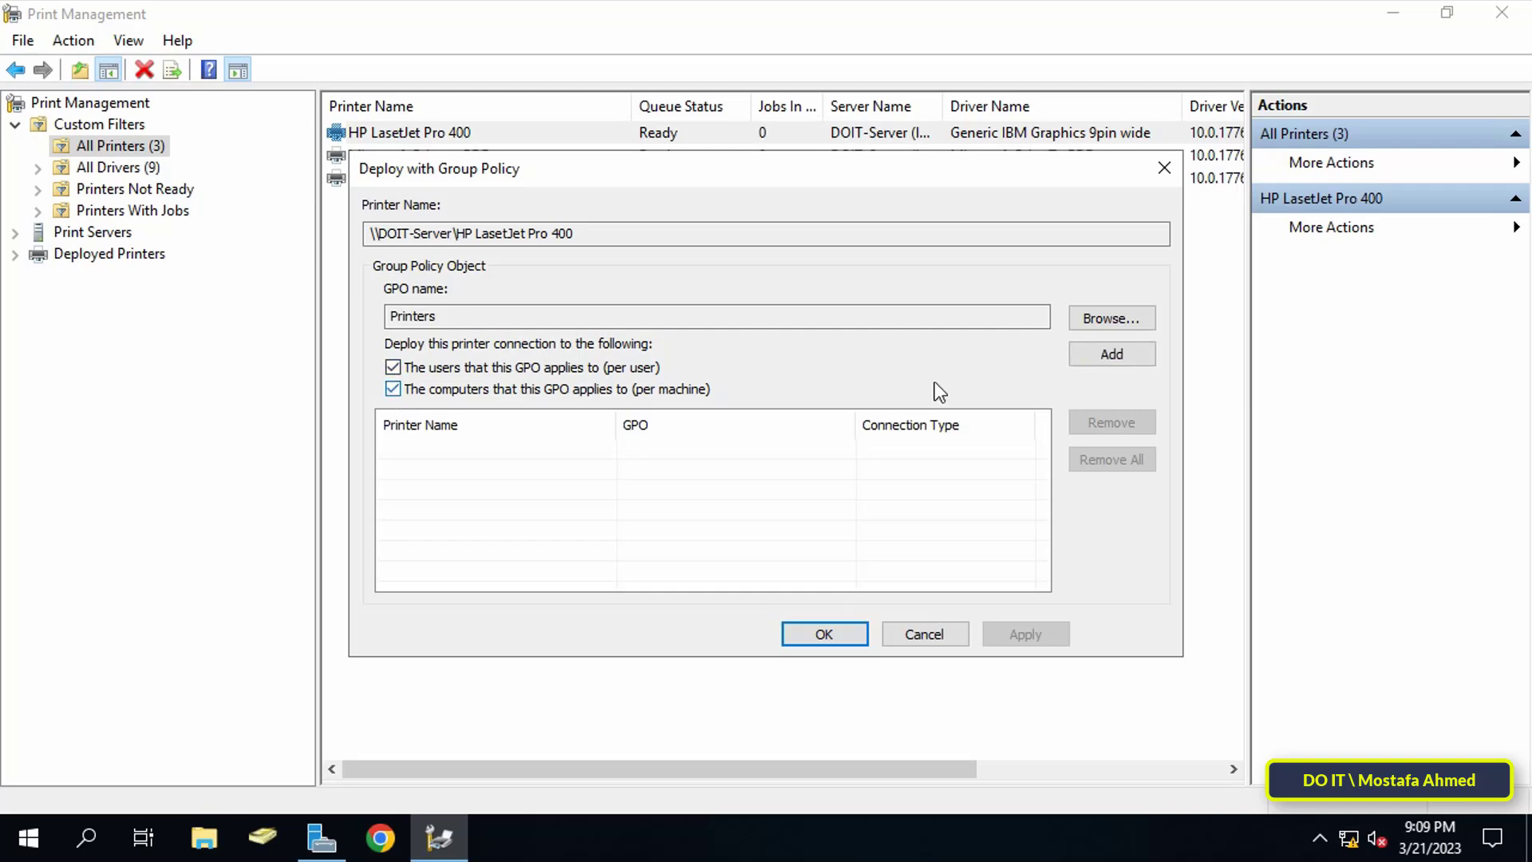
left_click(1112, 356)
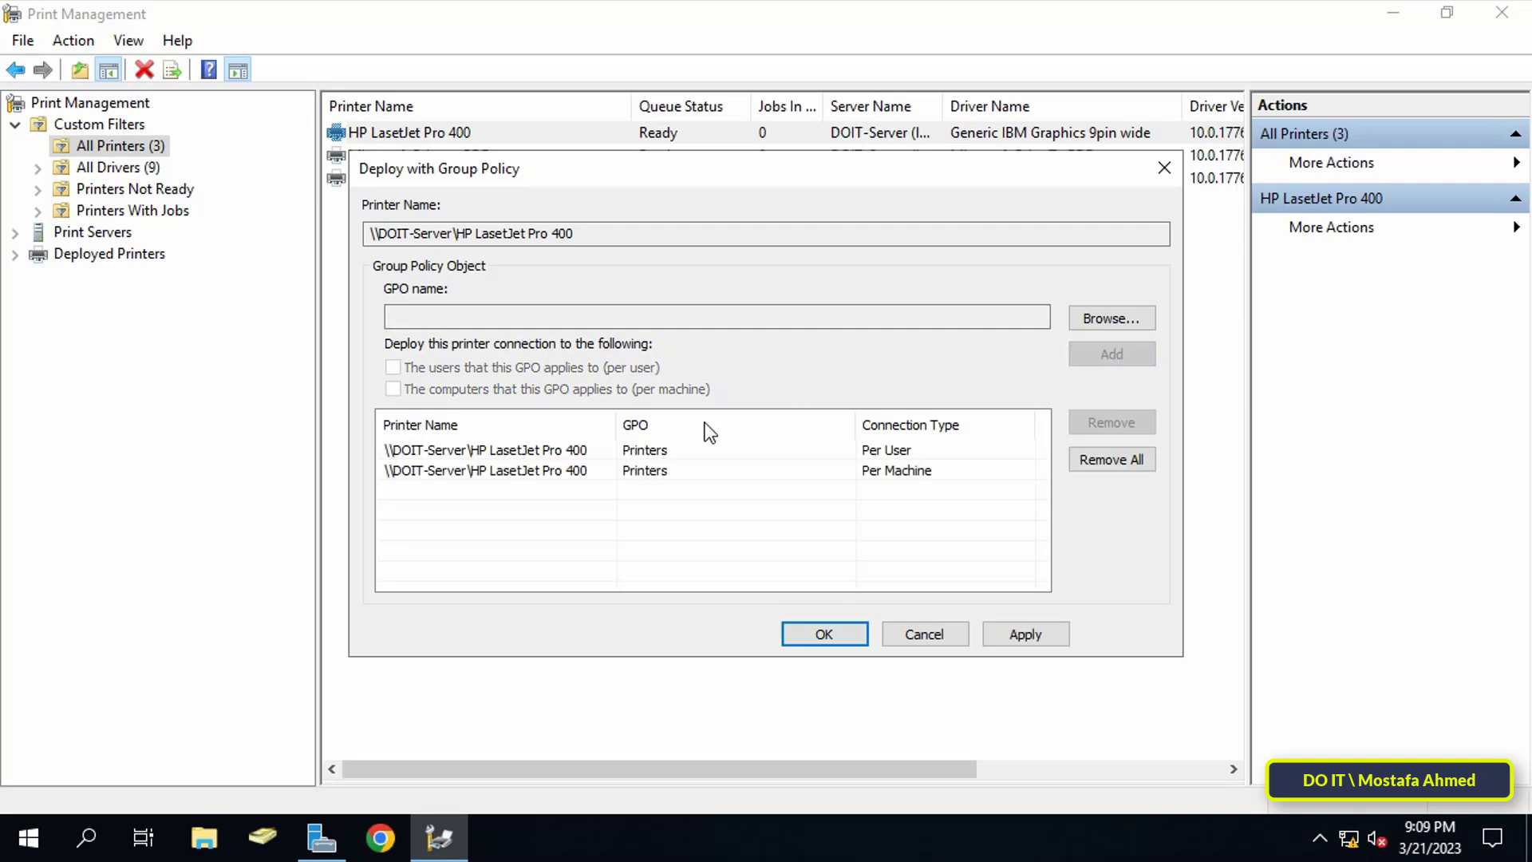
left_click(1038, 644)
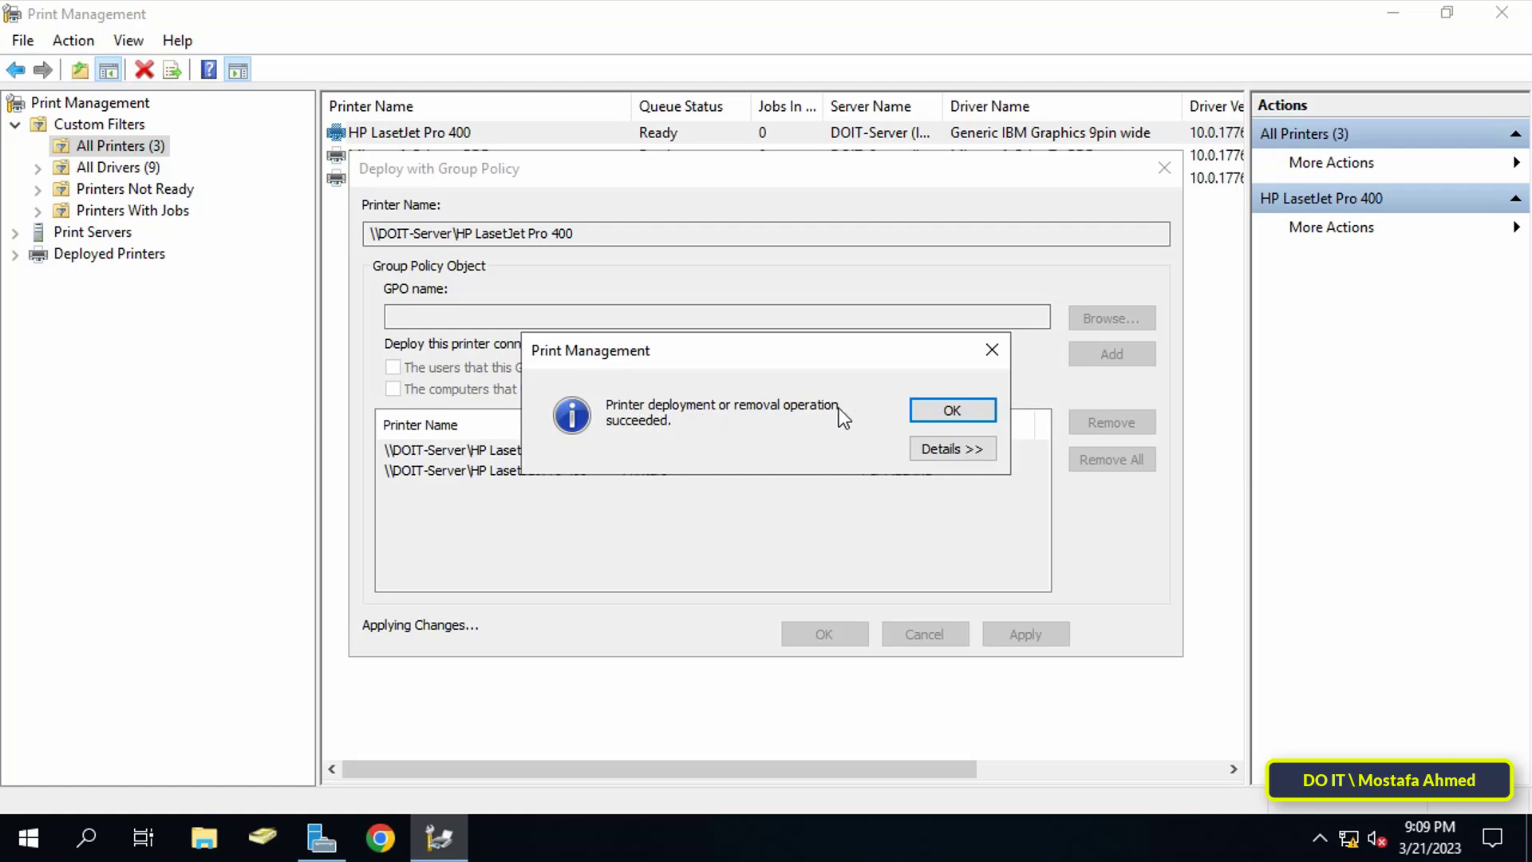
left_click(940, 415)
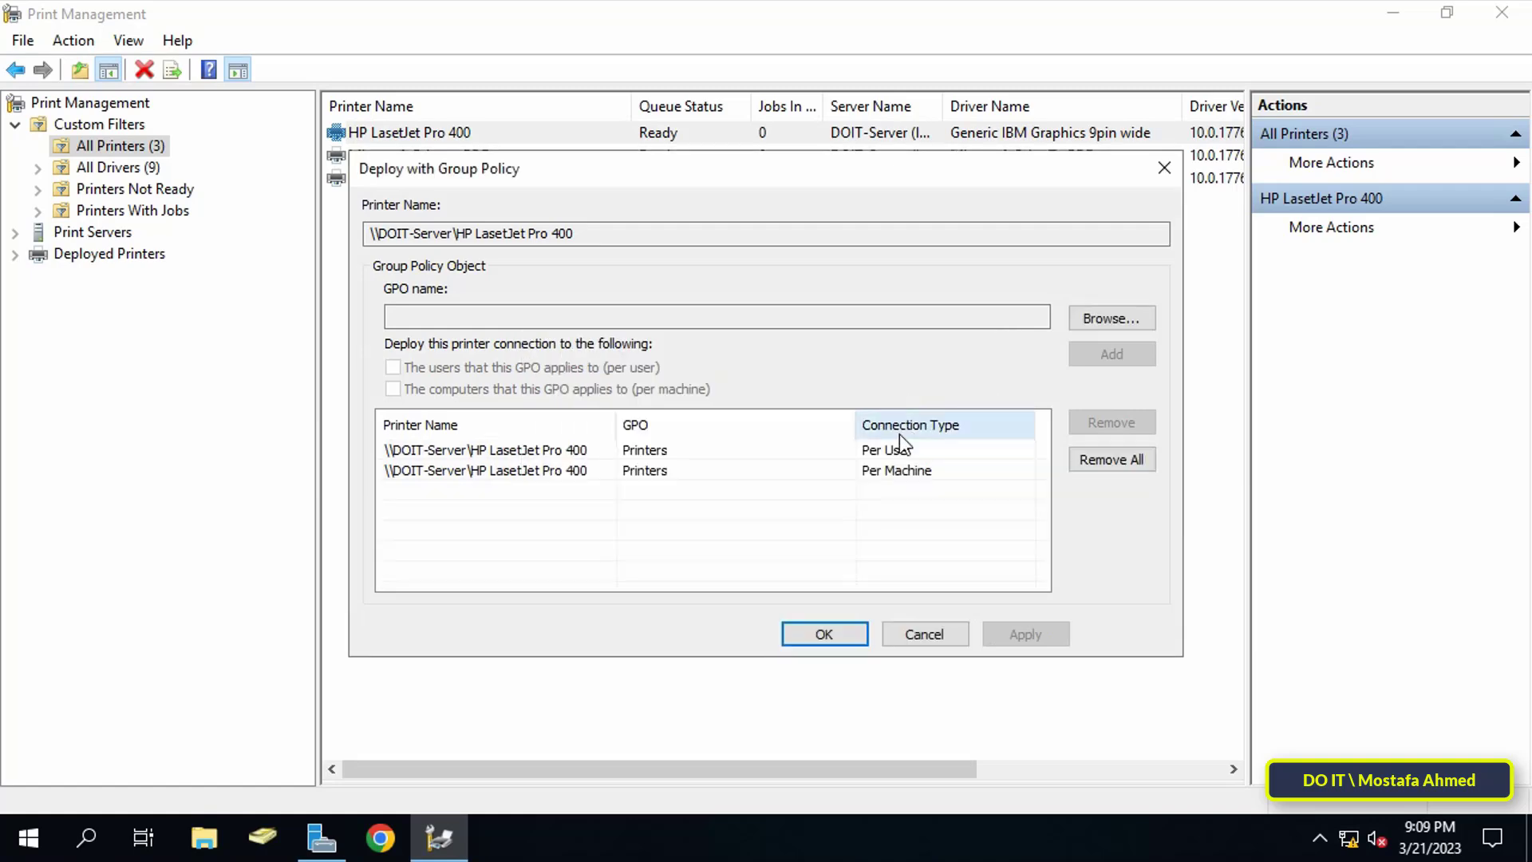
left_click(822, 635)
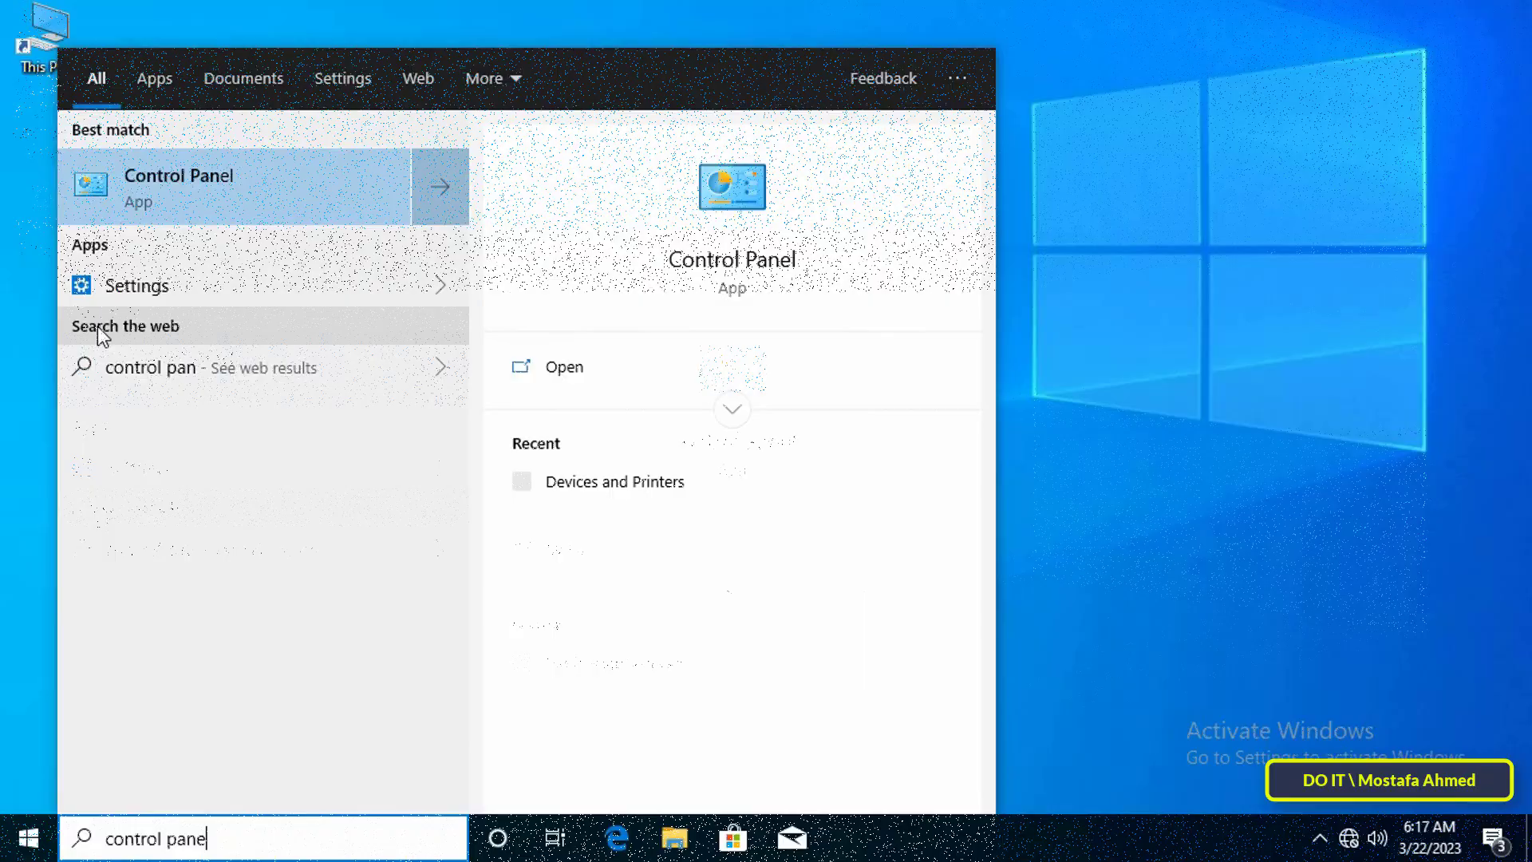
Step: Open Devices and Printers, showing only Fax, Print to PDF and XPS Writer, then minimize it
left_click(217, 180)
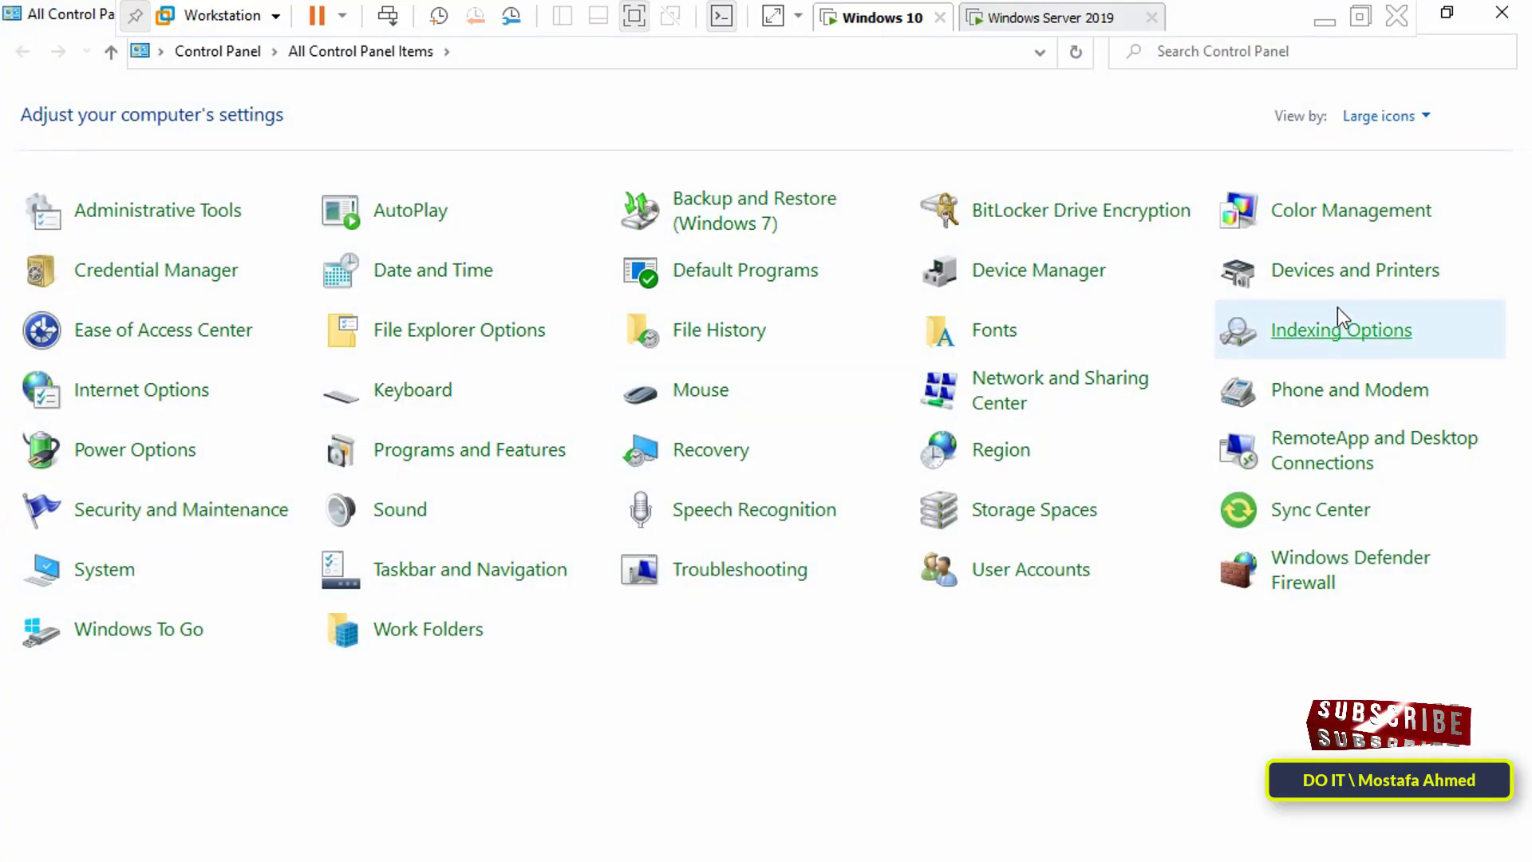
left_click(1346, 283)
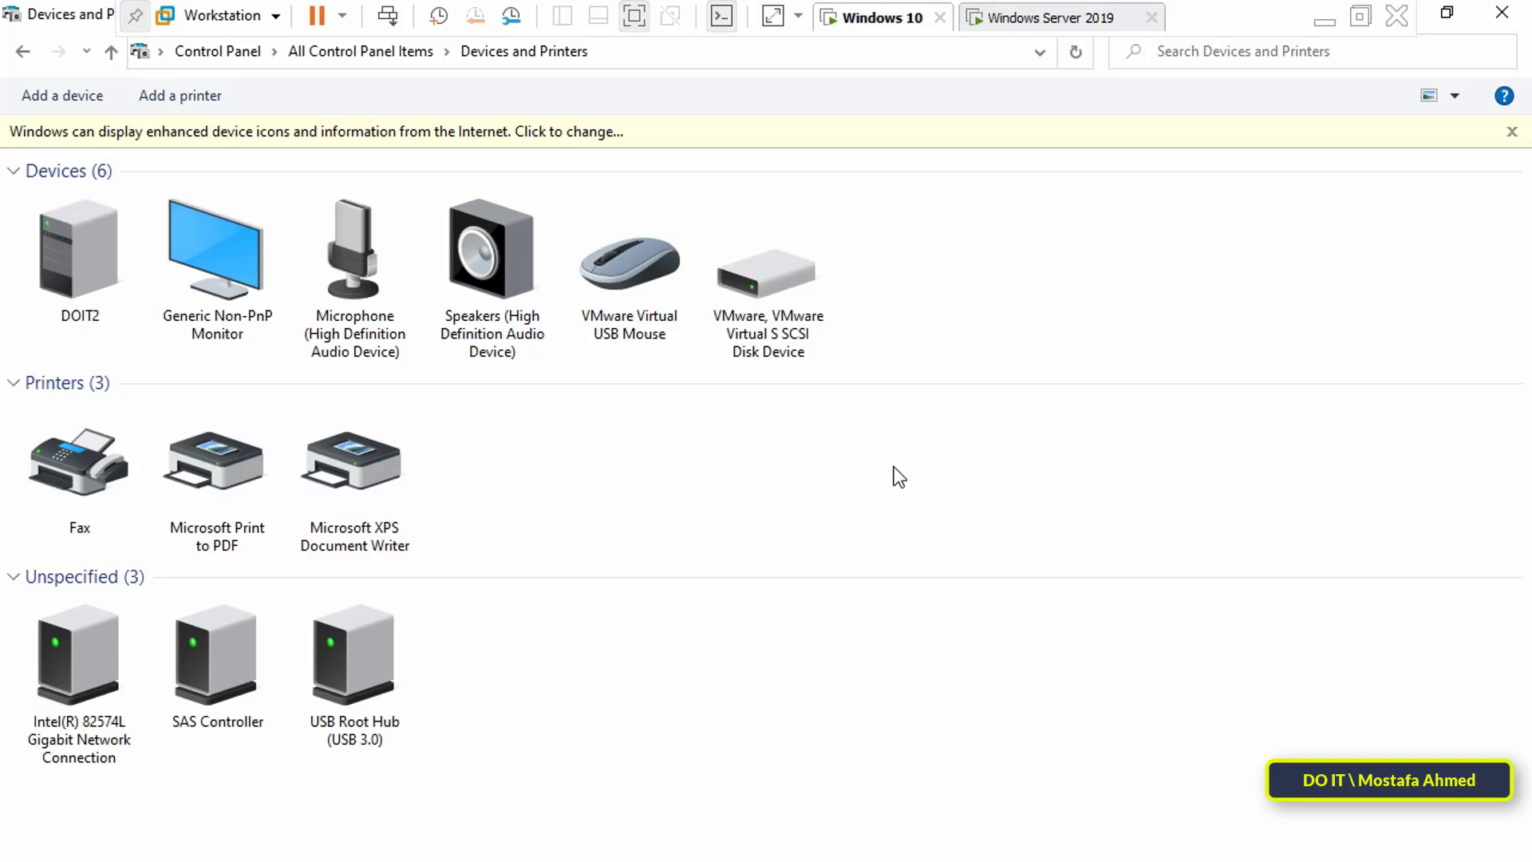
left_click(1446, 13)
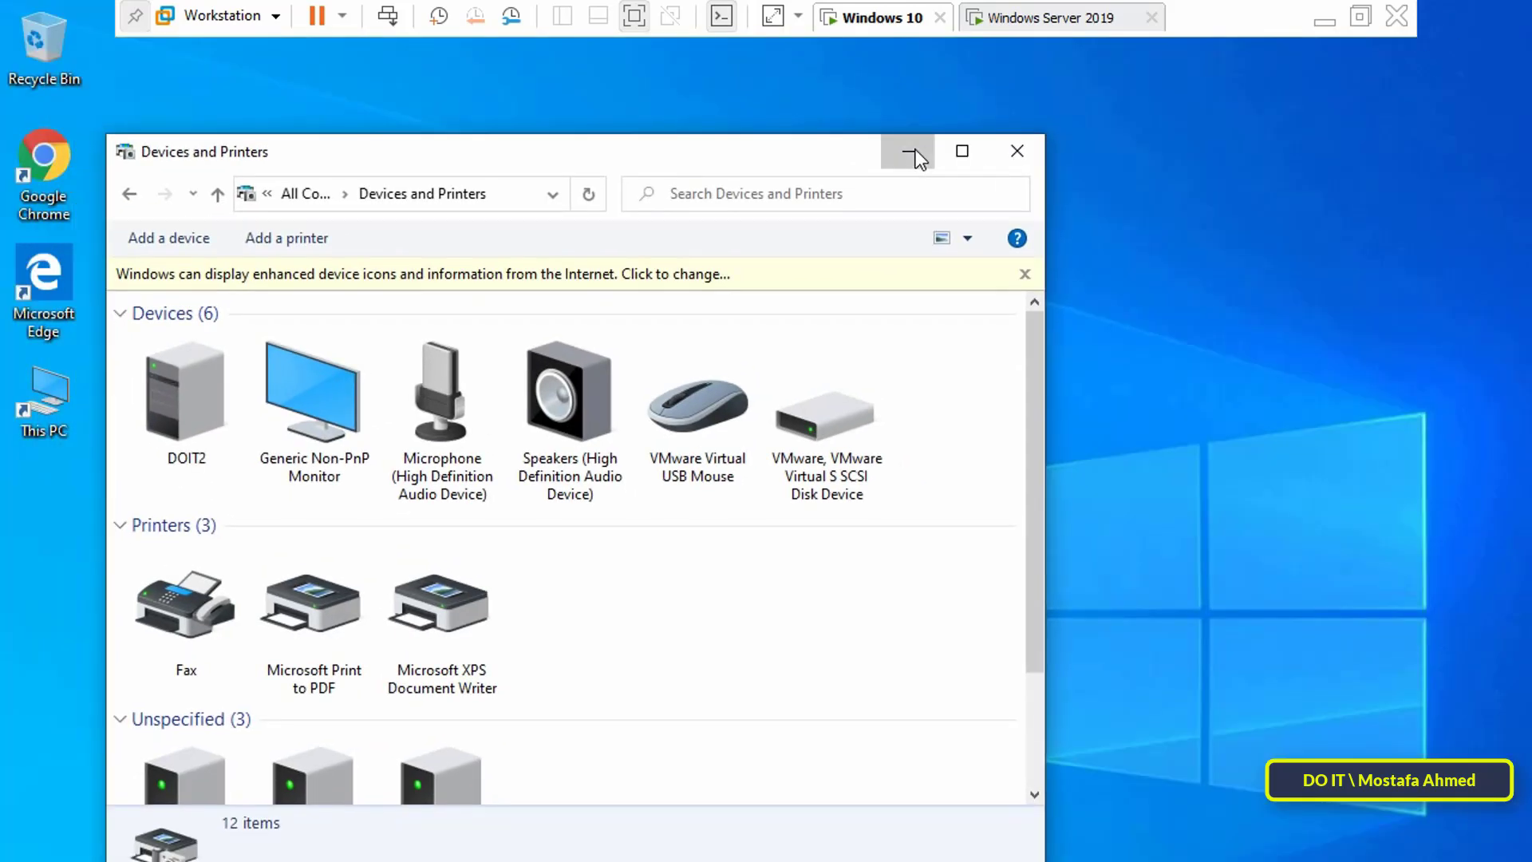
left_click(916, 150)
Step: Launch Command Prompt from search and run gpupdate /force on the Windows 10 client
left_click(191, 839)
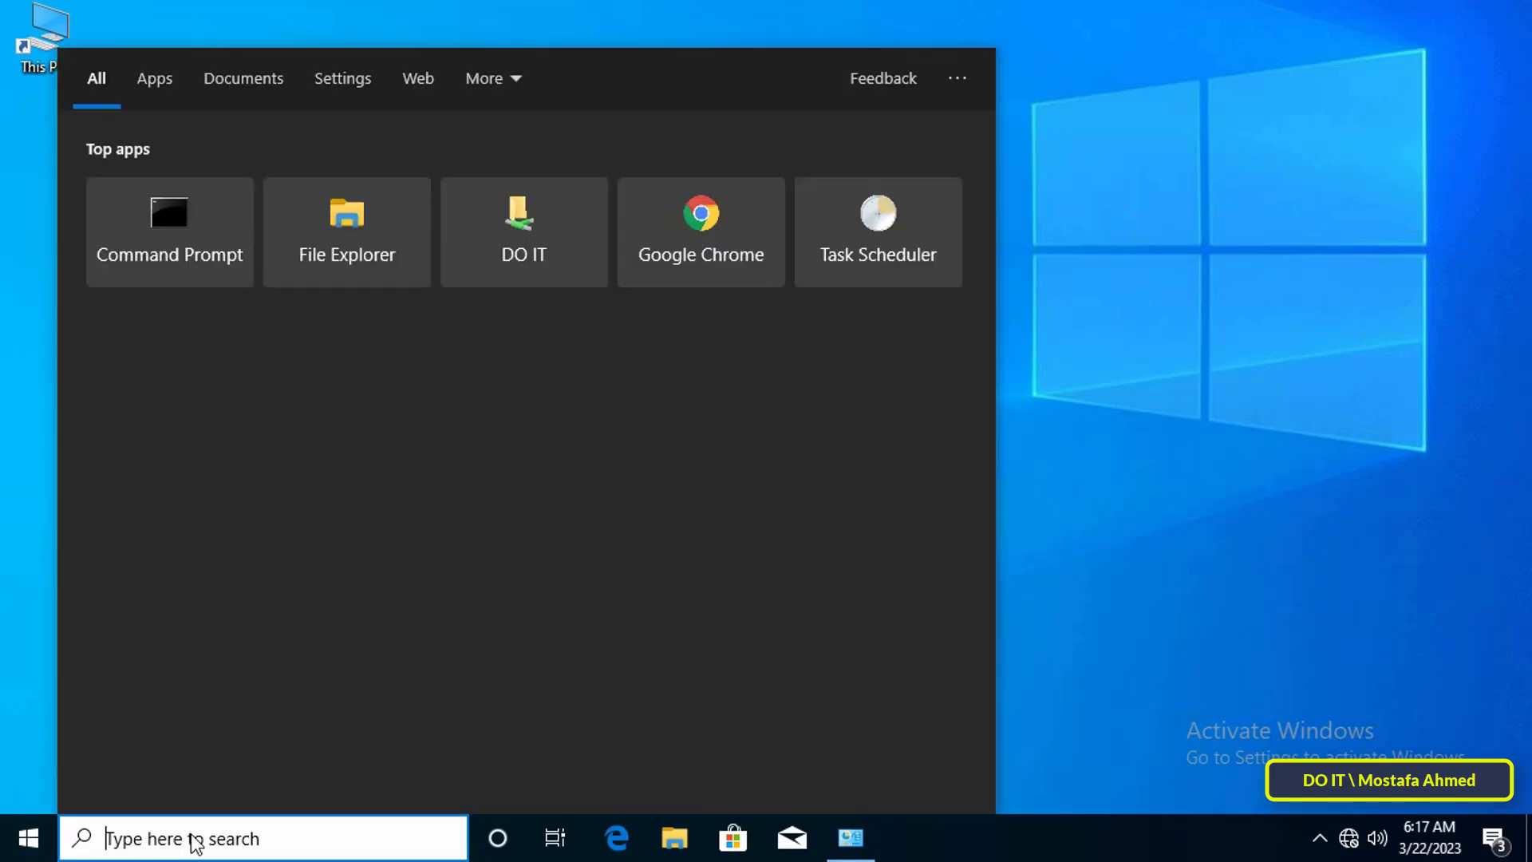
type("cmd")
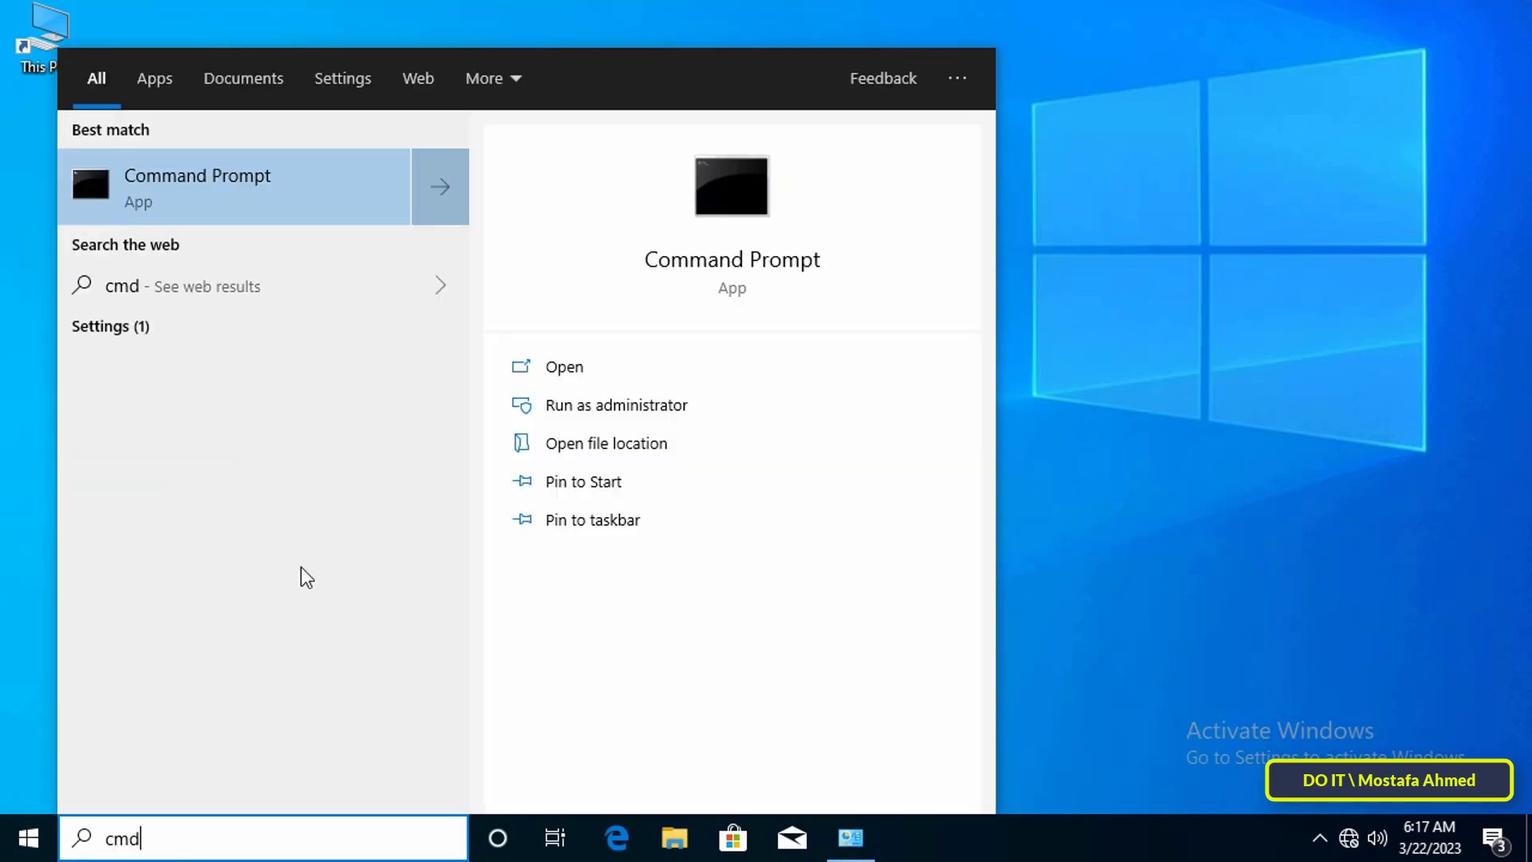
left_click(291, 200)
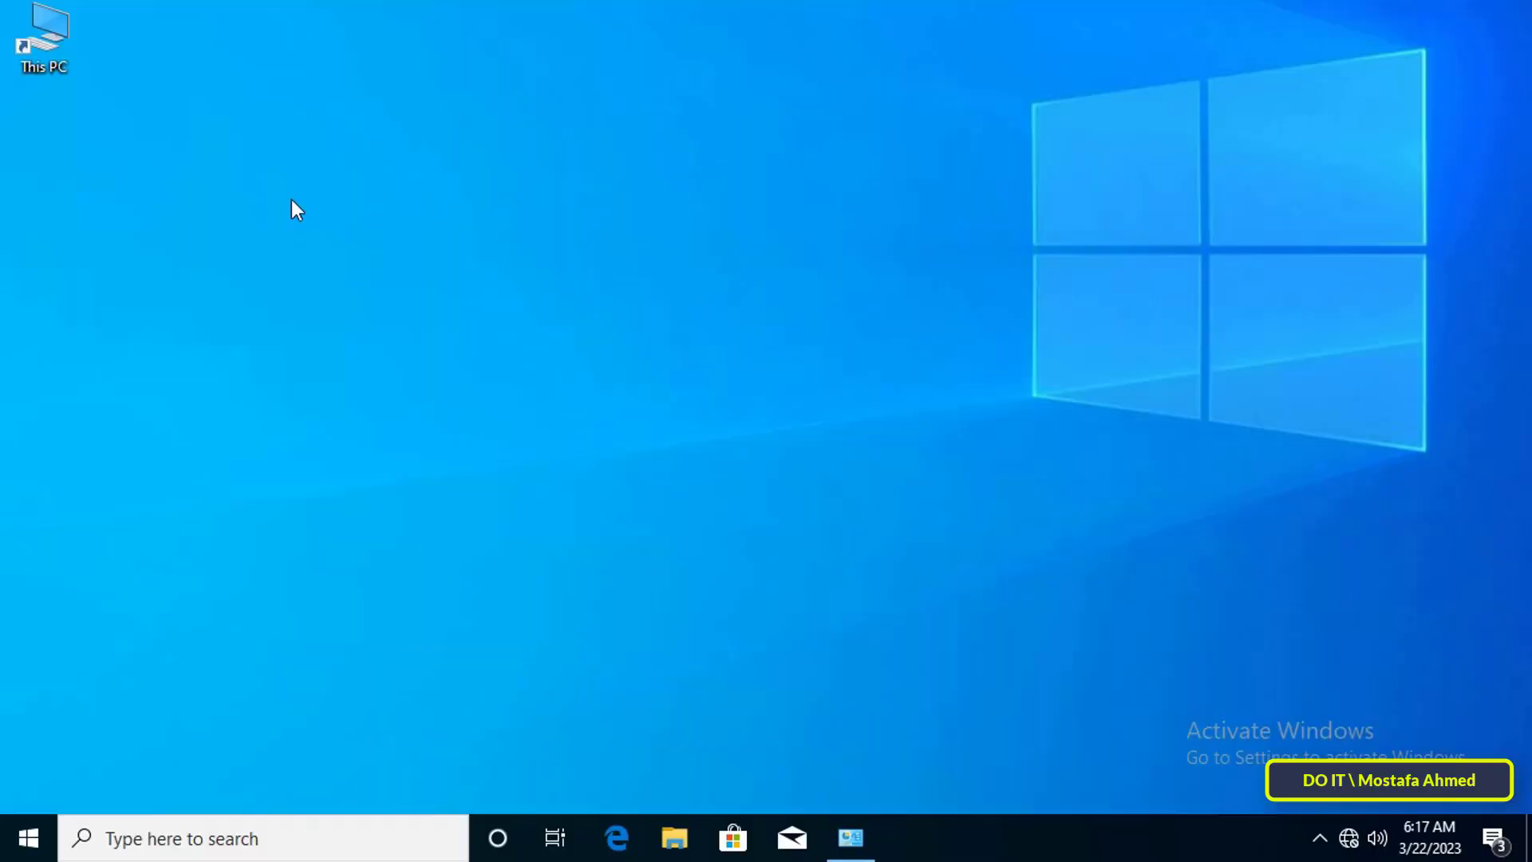
type("gpupdat")
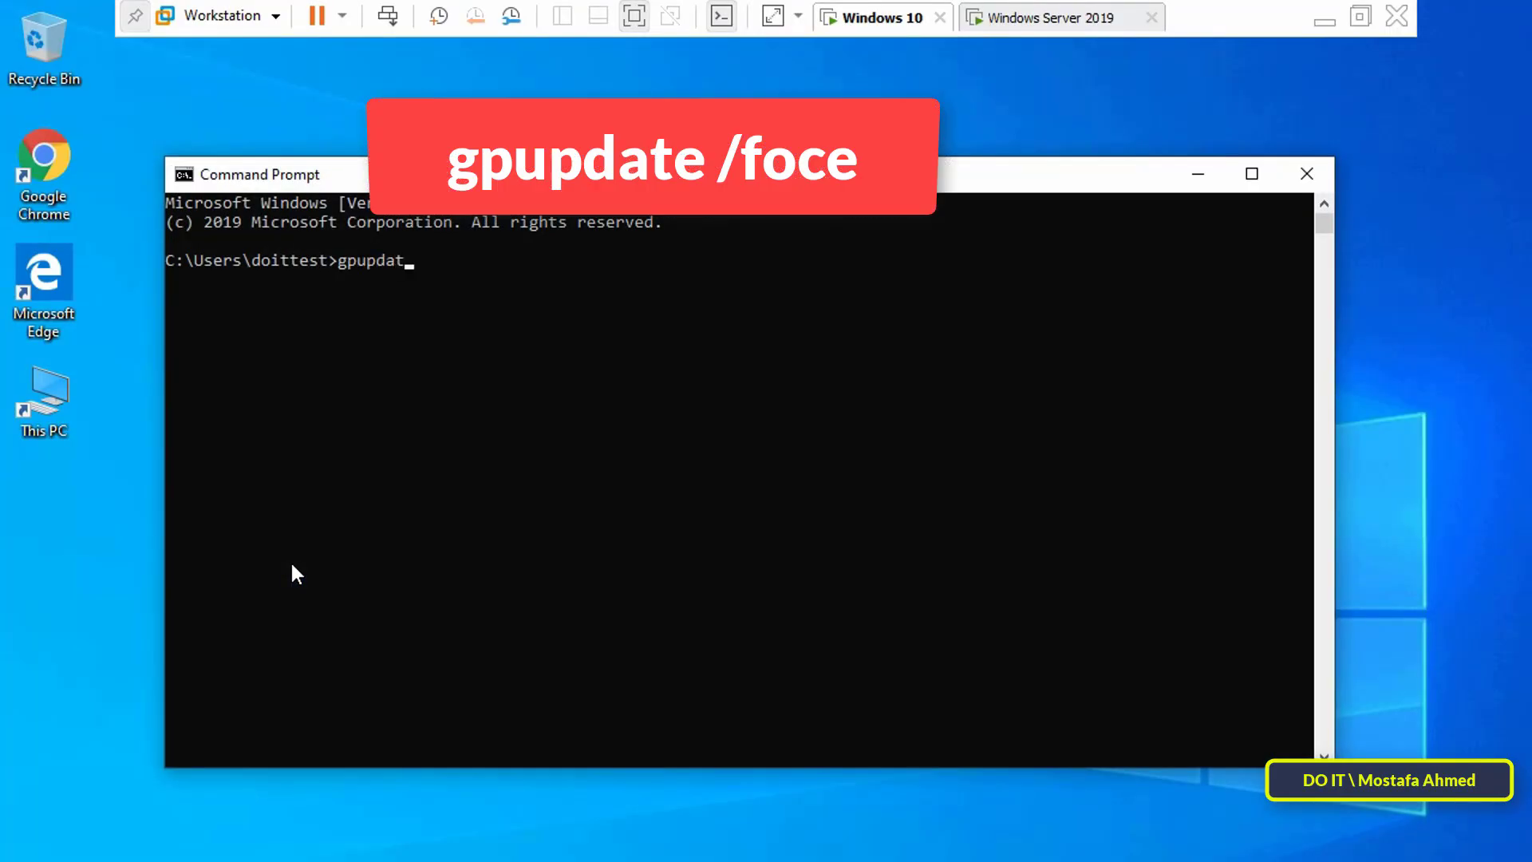
type("e /force")
key("Return")
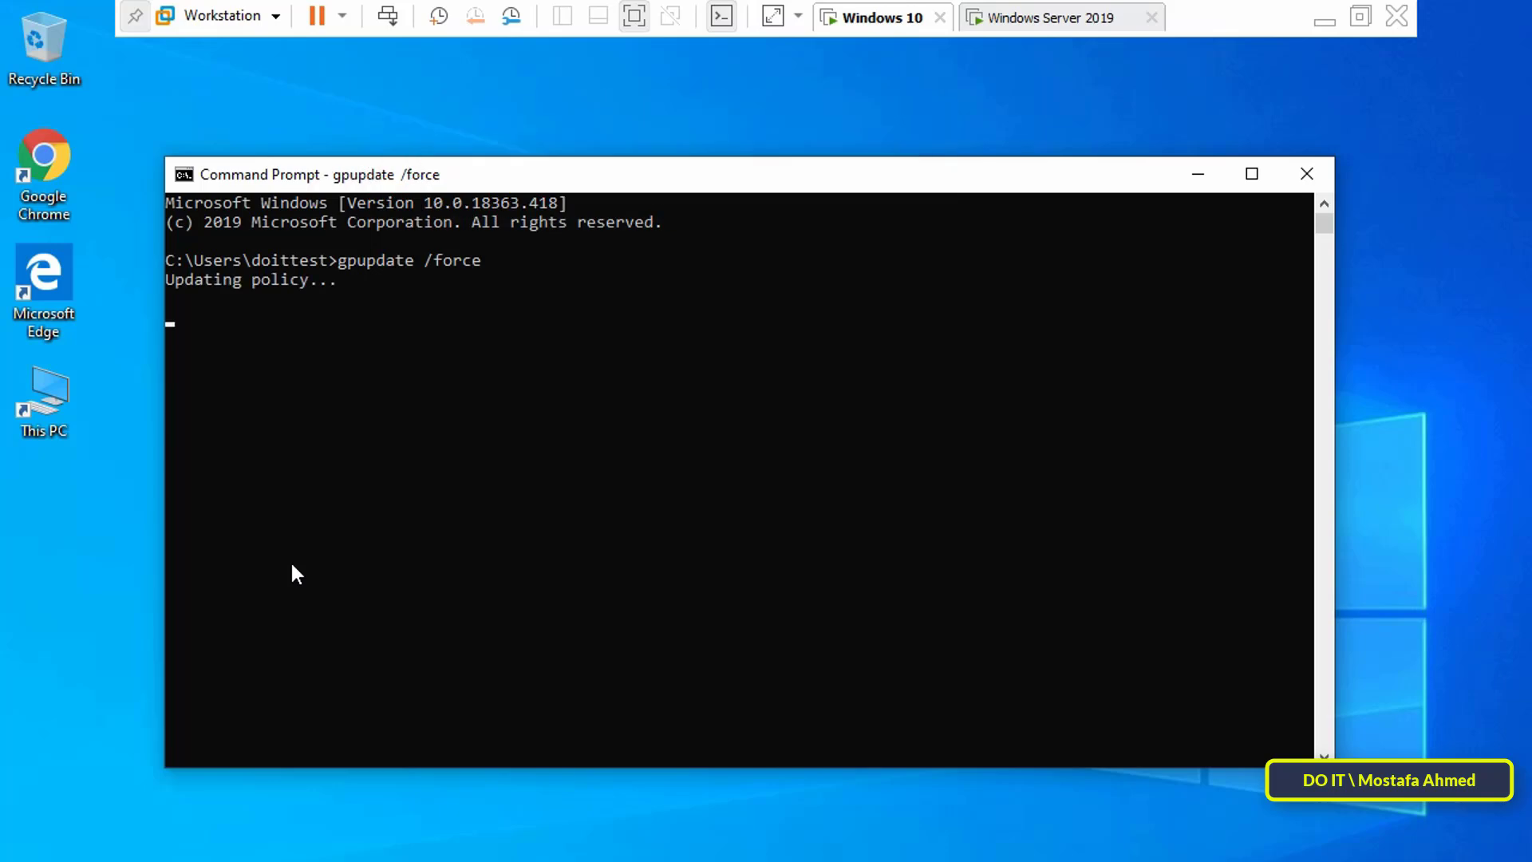
Step: Confirm HP LaserJet Pro 400 on DOIT-Server is among four printers and open its empty queue
left_click(372, 566)
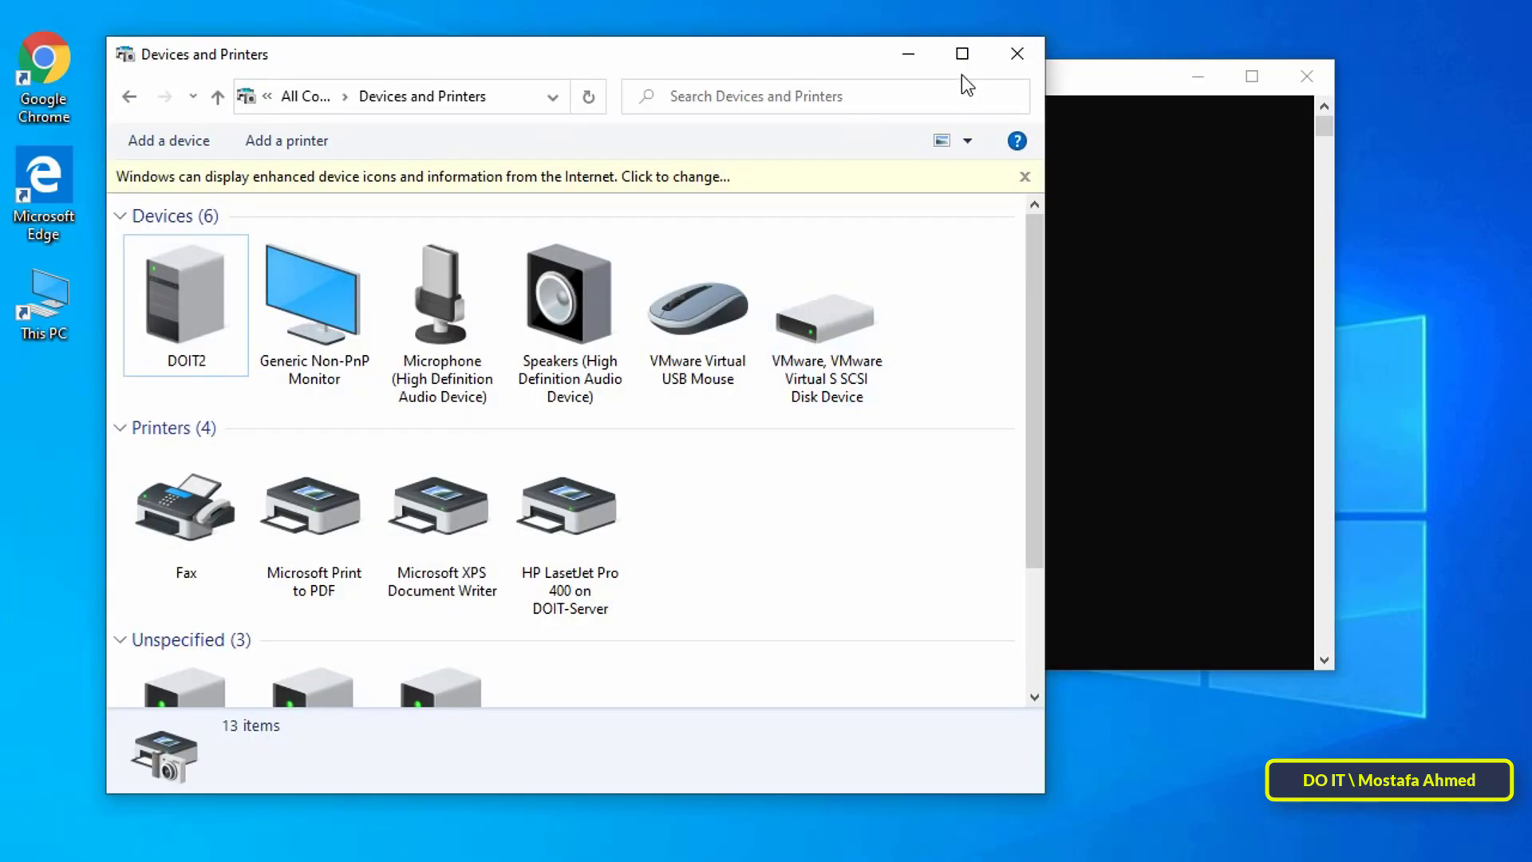
left_click(961, 54)
left_click(496, 407)
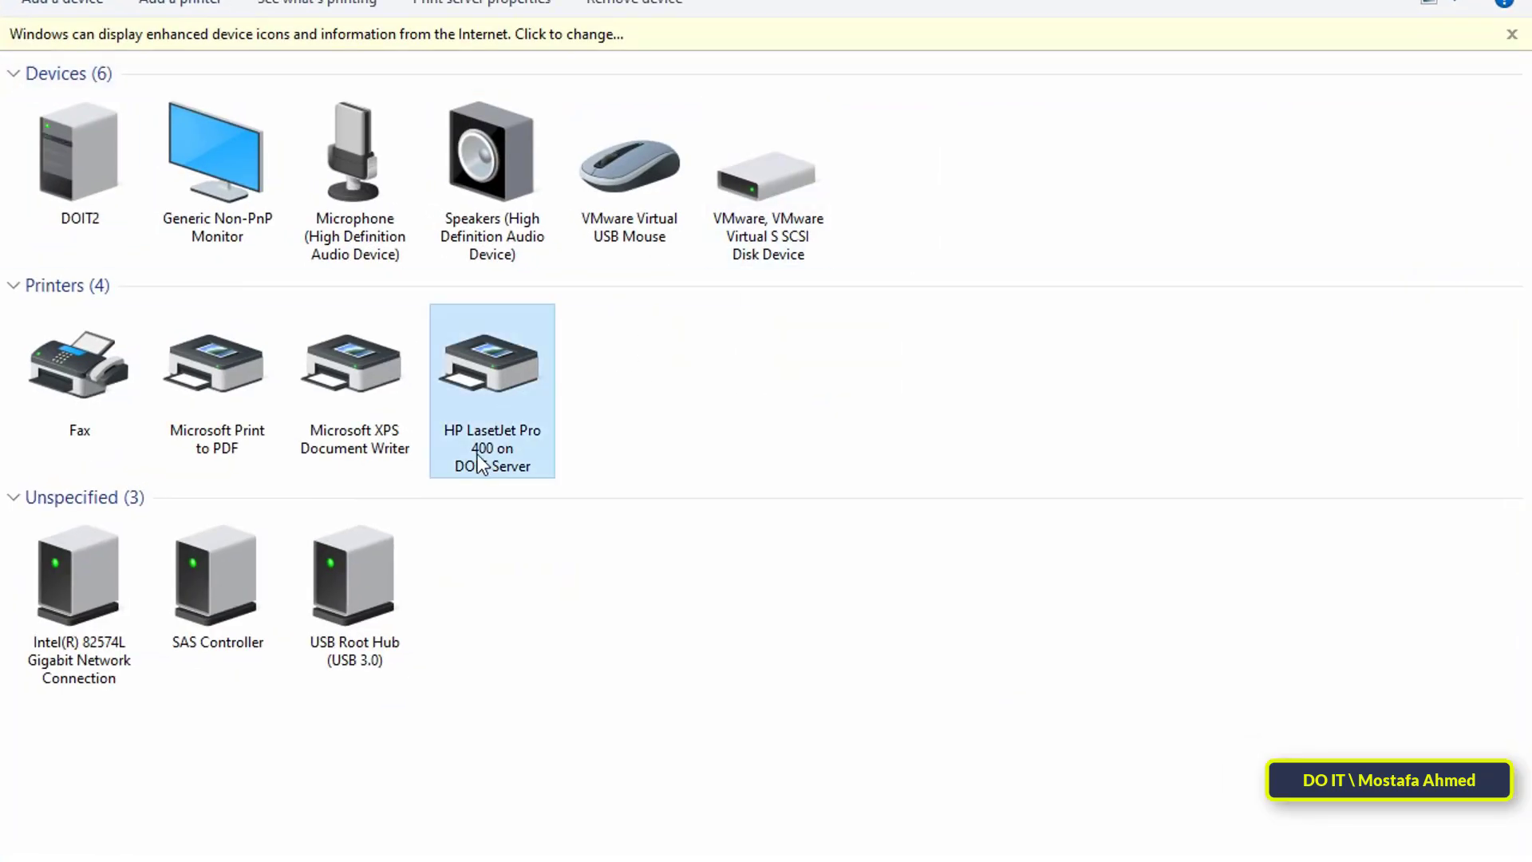
double_click(485, 358)
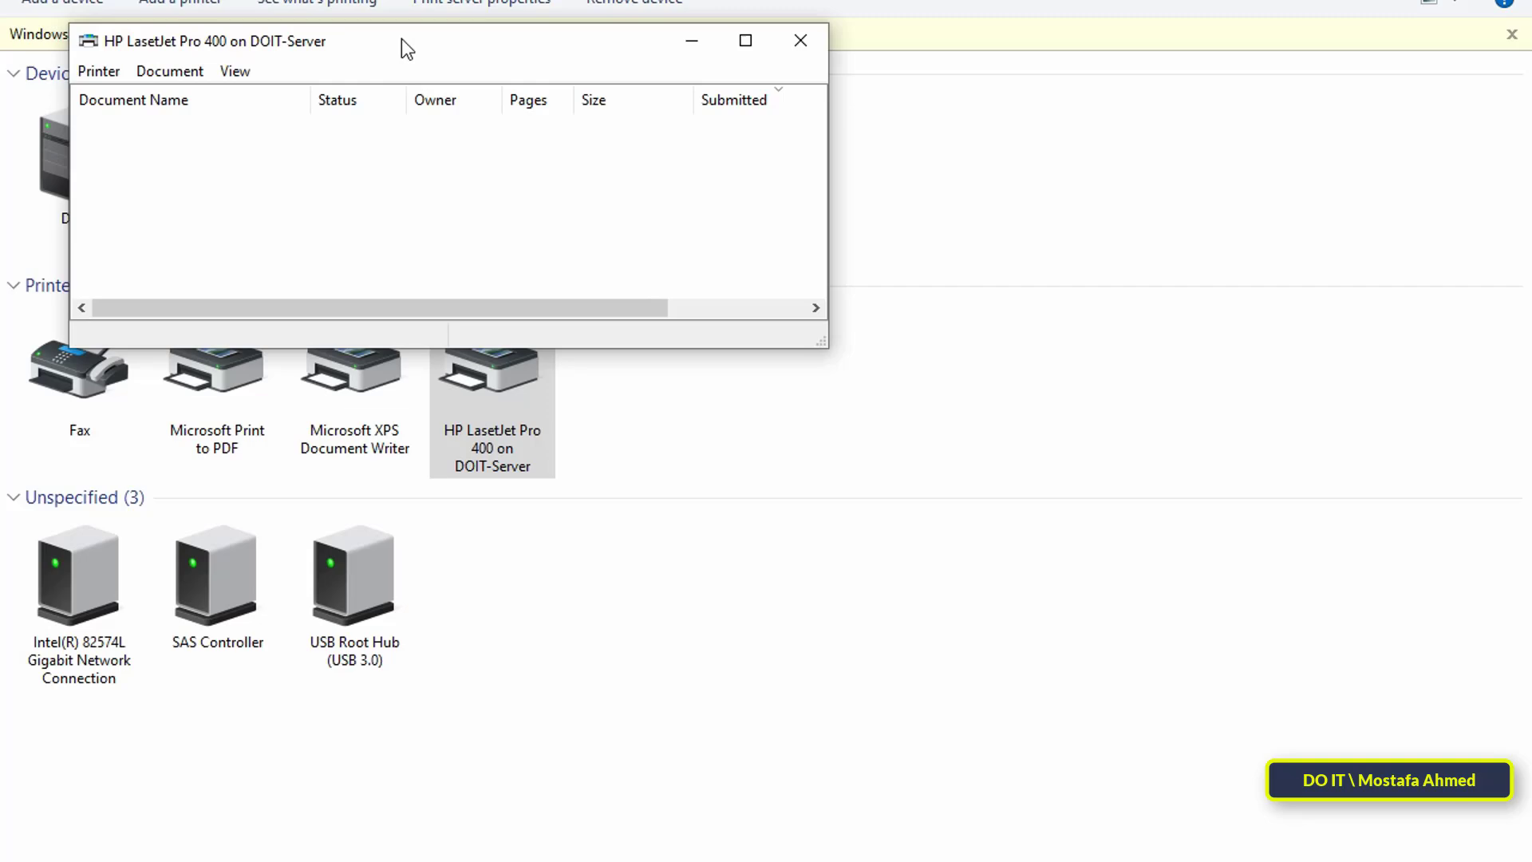
mouse_move(402, 39)
left_mouse_down()
mouse_move(838, 419)
mouse_move(899, 505)
left_mouse_up()
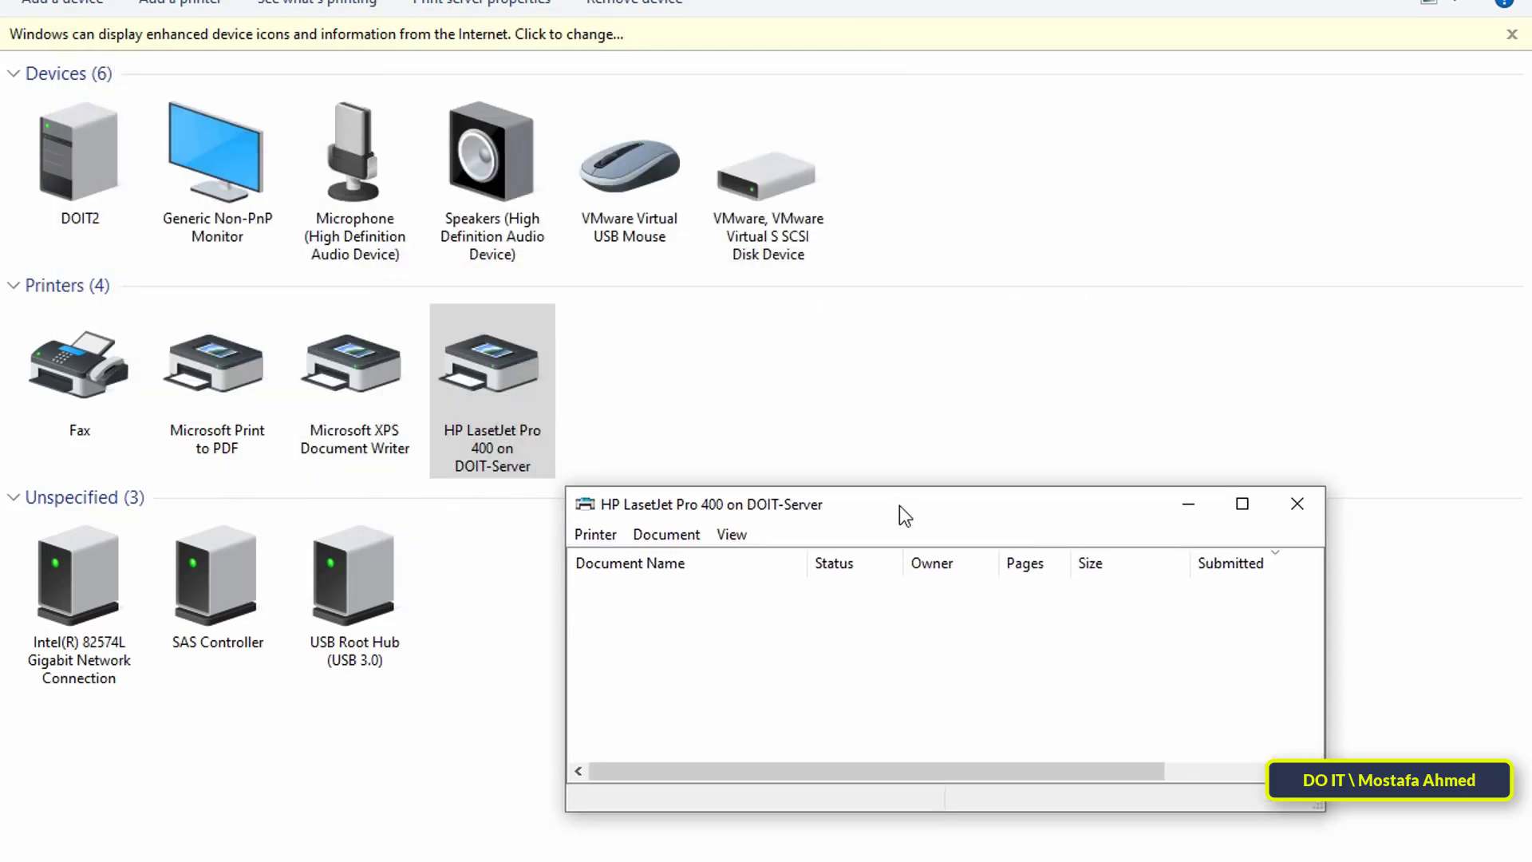